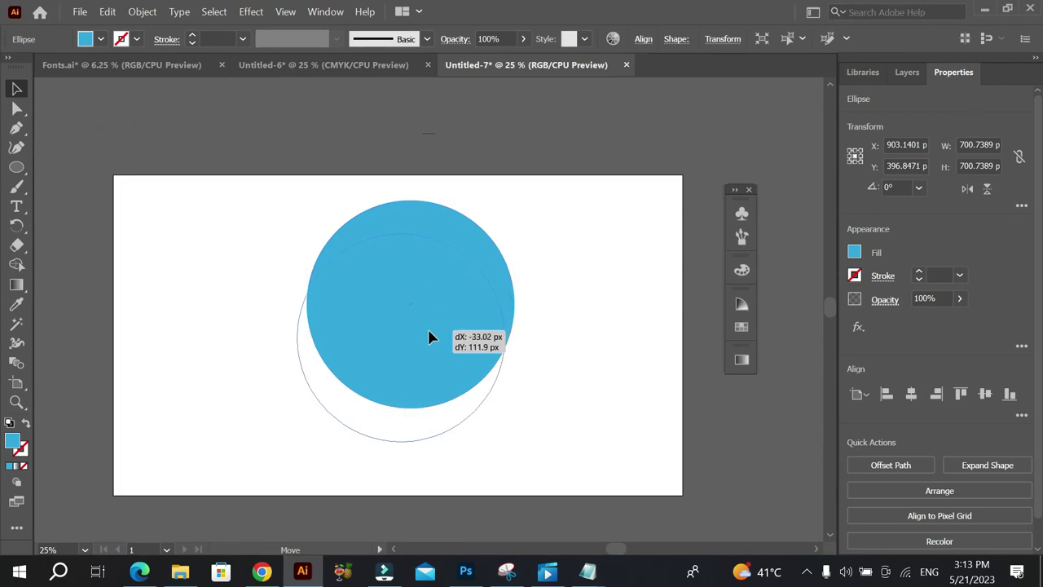
Place the circle near the middle of the artboard and give it no fill and a black stroke
click(25, 423)
click(204, 348)
drag(506, 282, 457, 369)
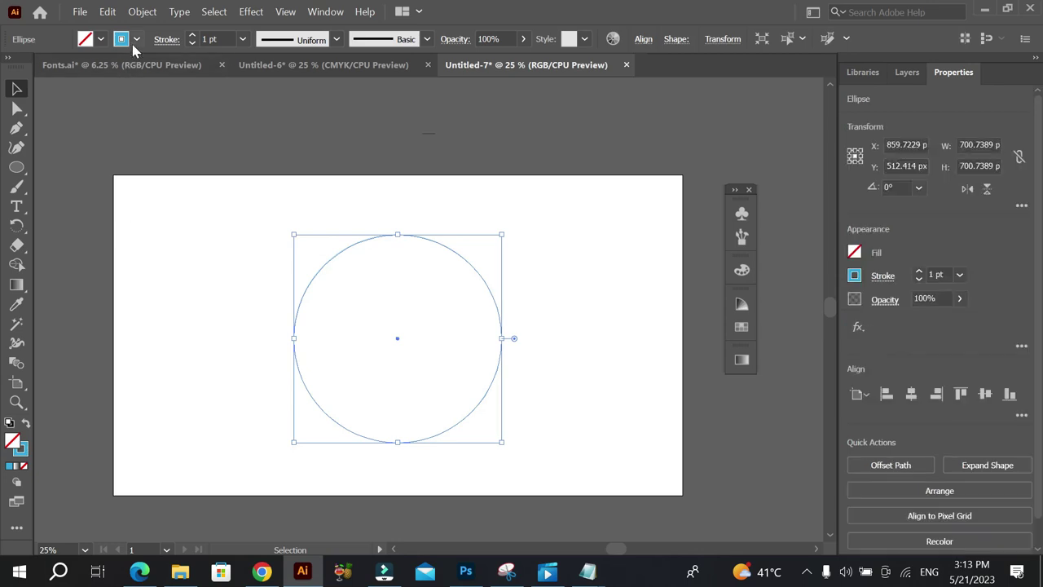
click(136, 41)
click(45, 66)
click(163, 218)
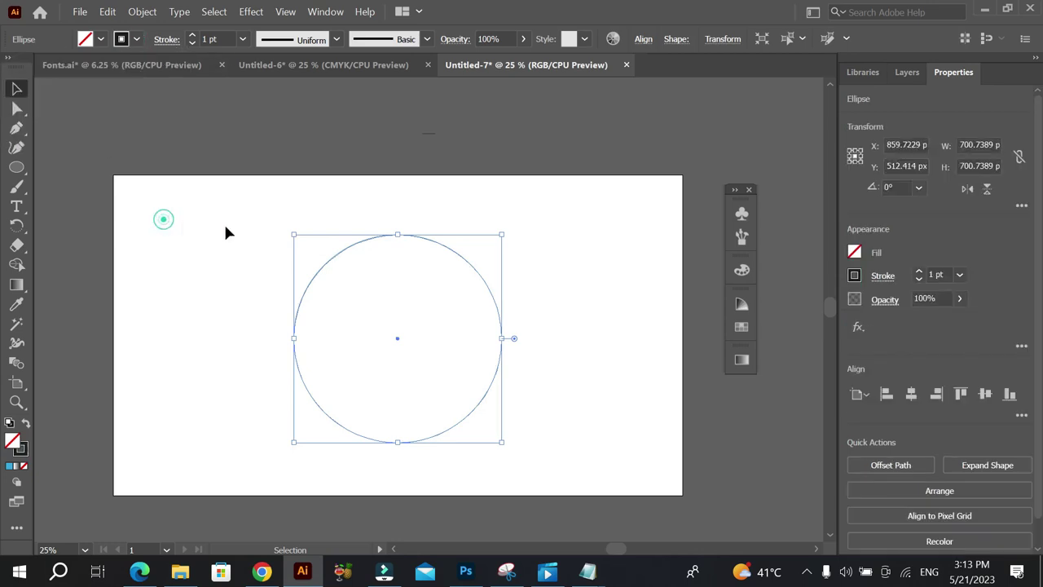
Create two concentric circles inside the outline using Offset Path, each -65 px from the previous circle
click(135, 15)
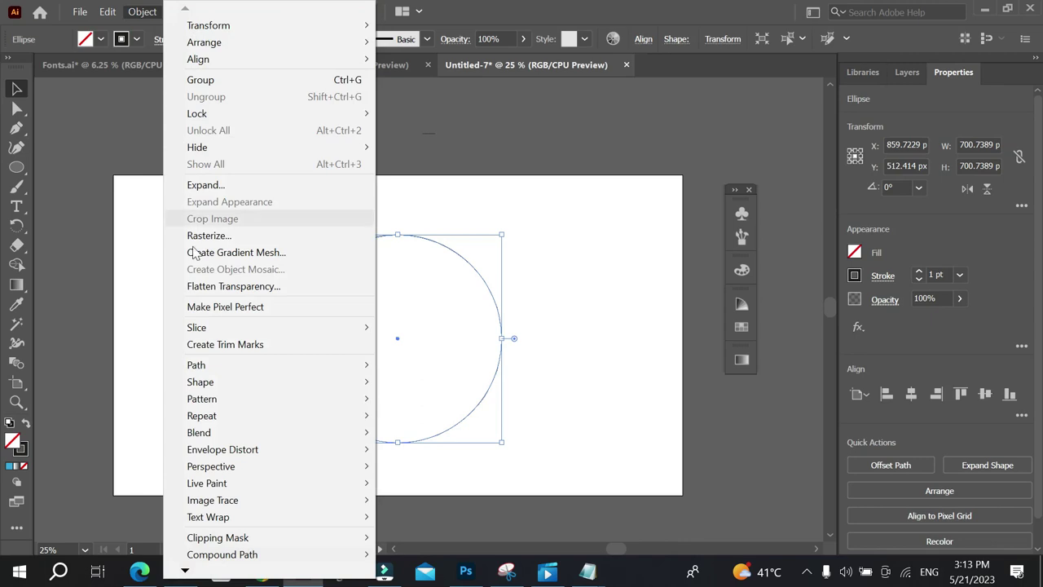
mouse_move(362, 364)
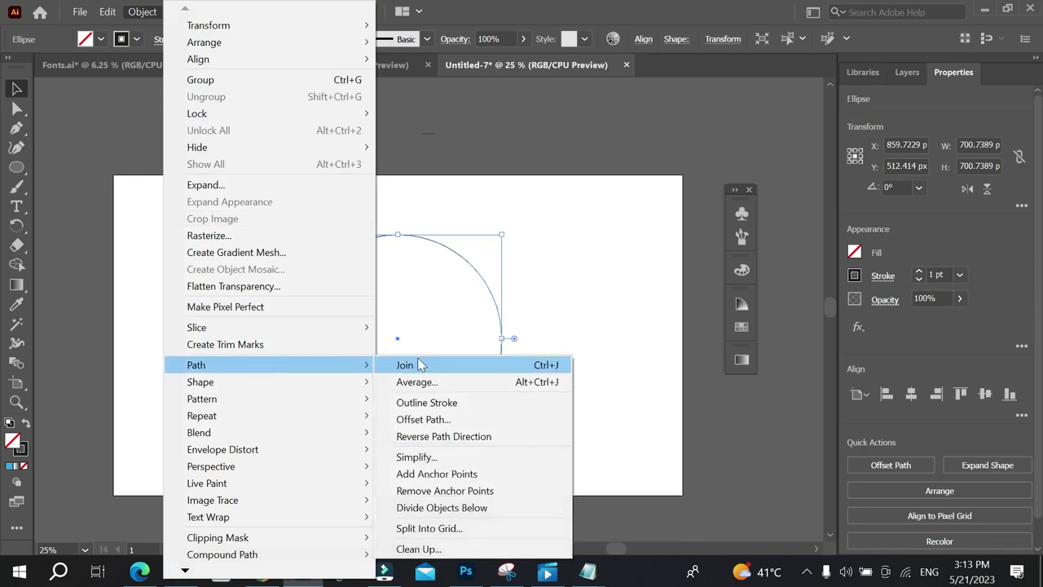
click(423, 419)
click(905, 300)
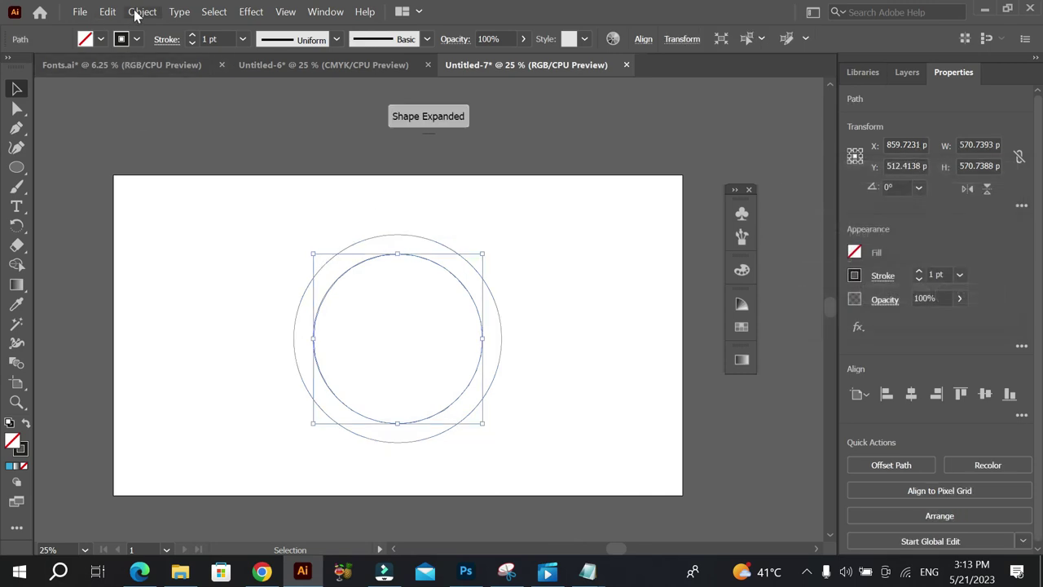
click(137, 15)
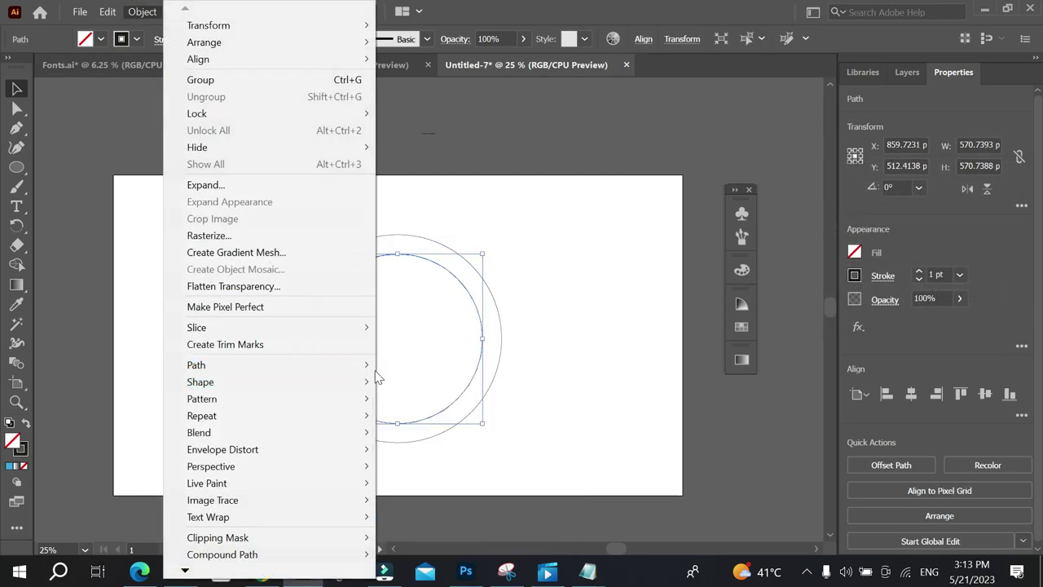
mouse_move(371, 365)
click(407, 419)
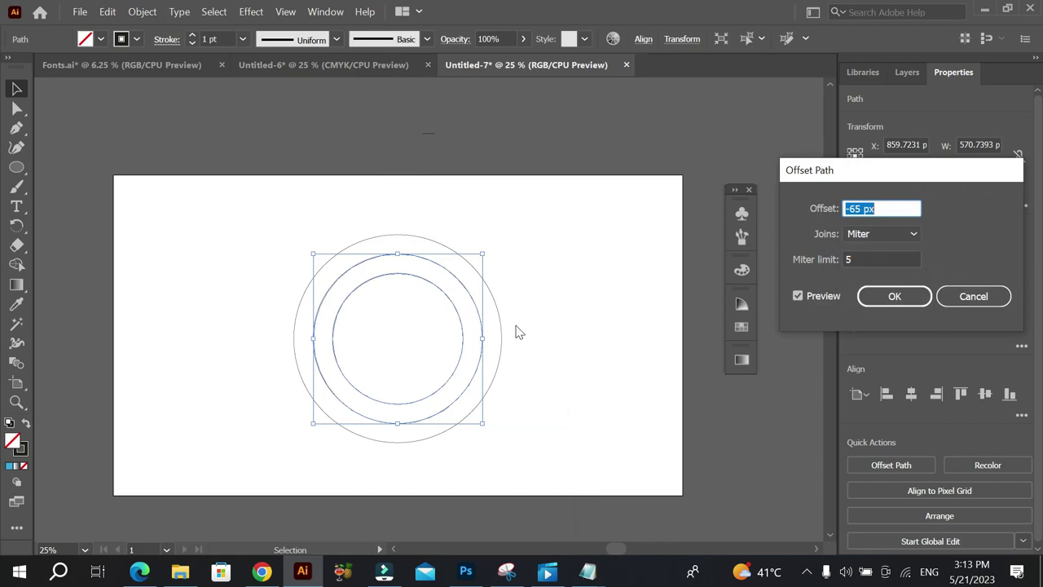
click(893, 295)
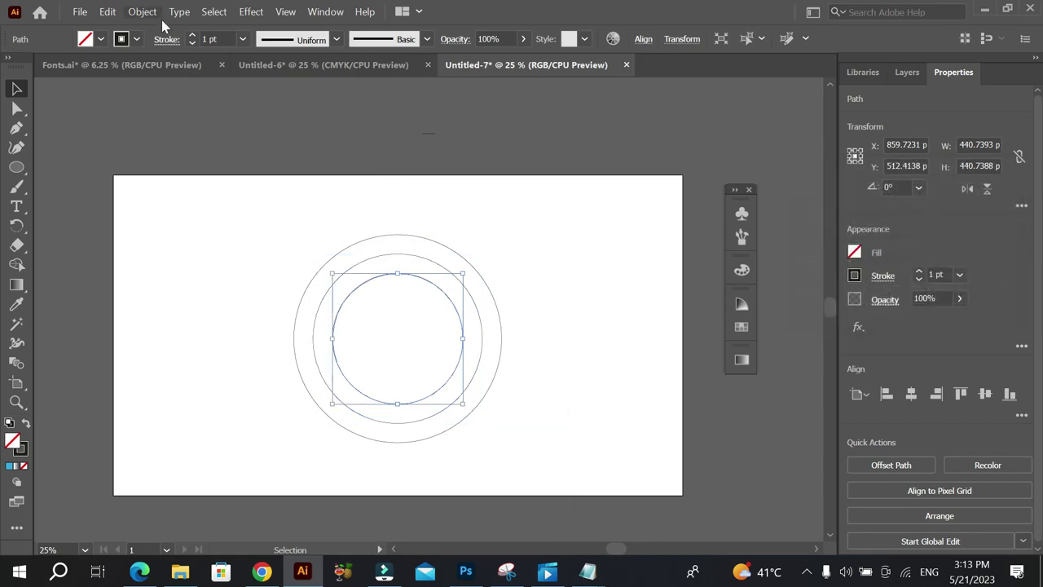
Add two further inner circles by offsetting the innermost path by -65 px each time
click(147, 15)
mouse_move(242, 364)
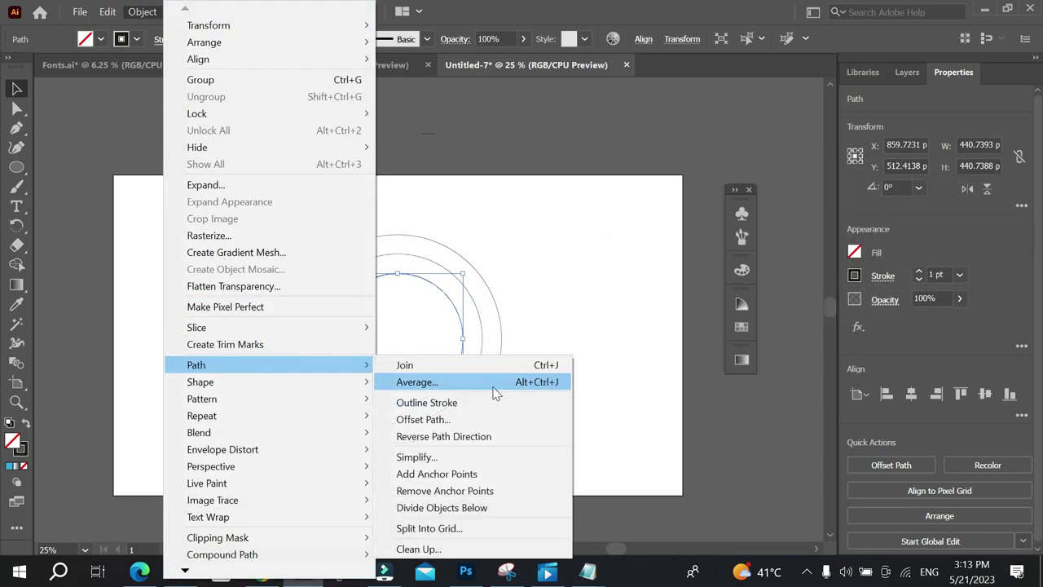
click(480, 417)
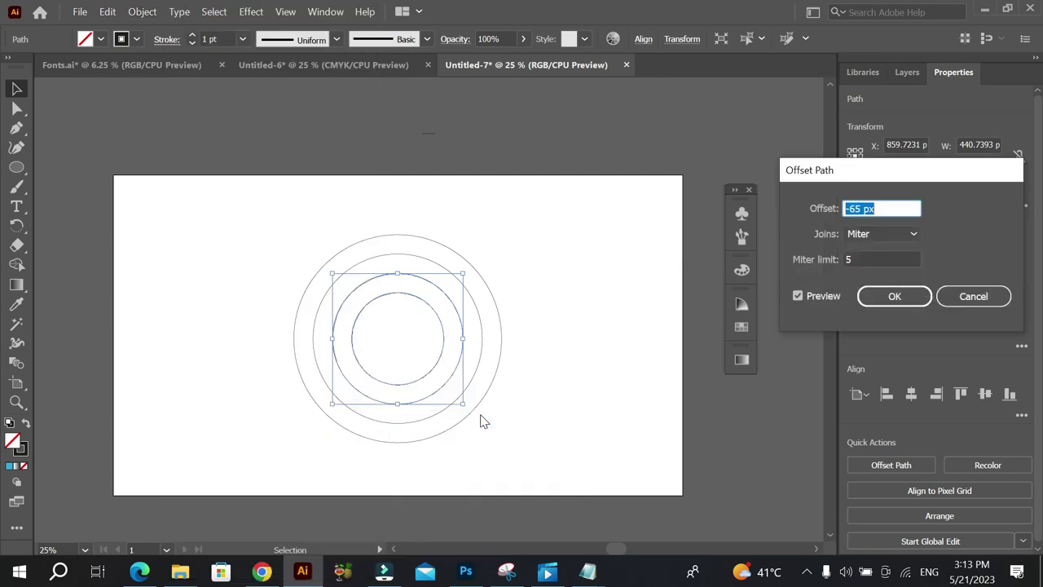
click(888, 296)
click(142, 13)
mouse_move(217, 369)
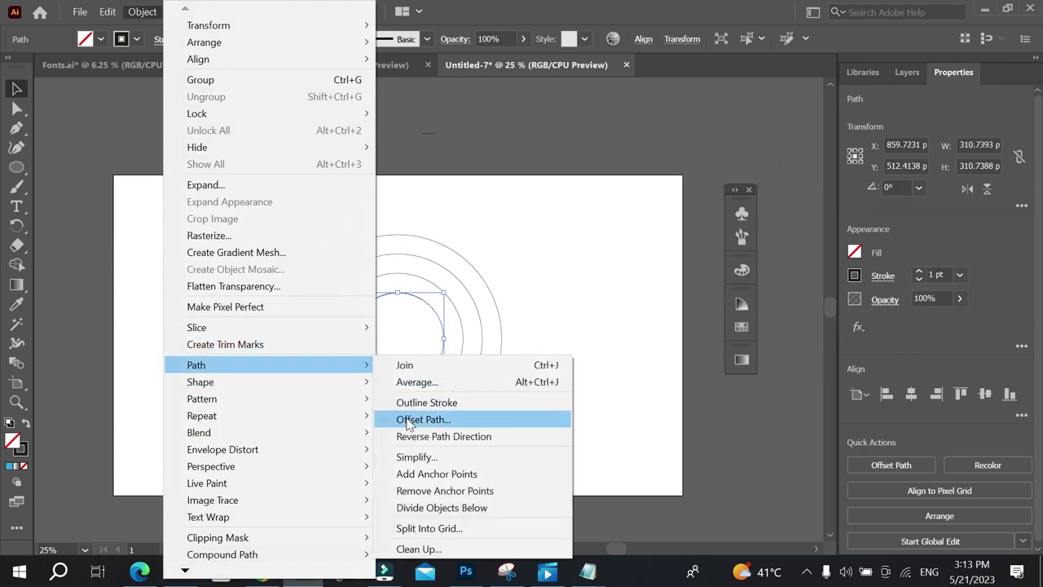
click(409, 420)
click(889, 296)
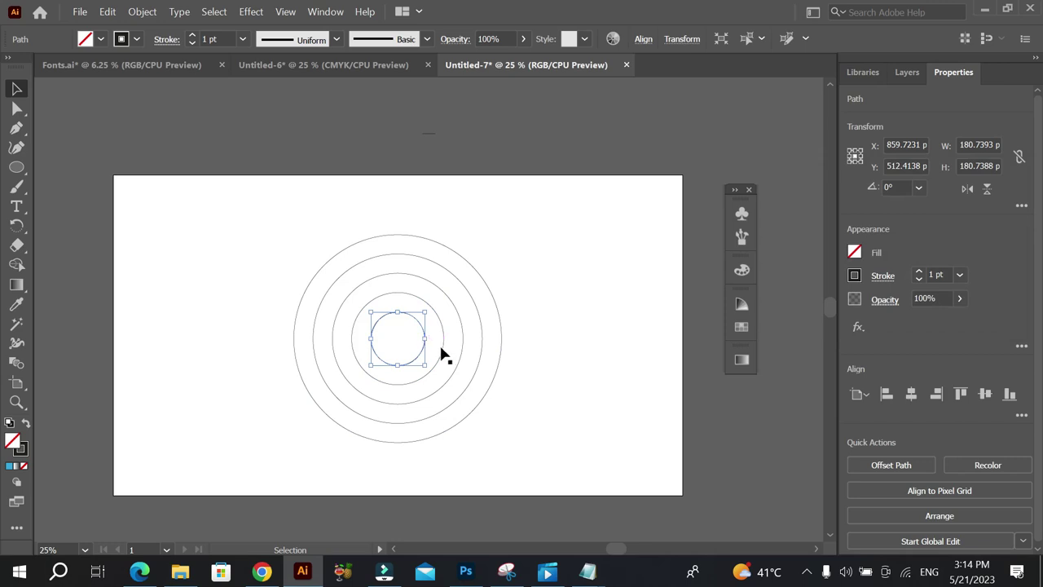
click(573, 306)
Draw a horizontal line about 1046 px long across the circles with the Pen tool and align it with their centre
click(17, 128)
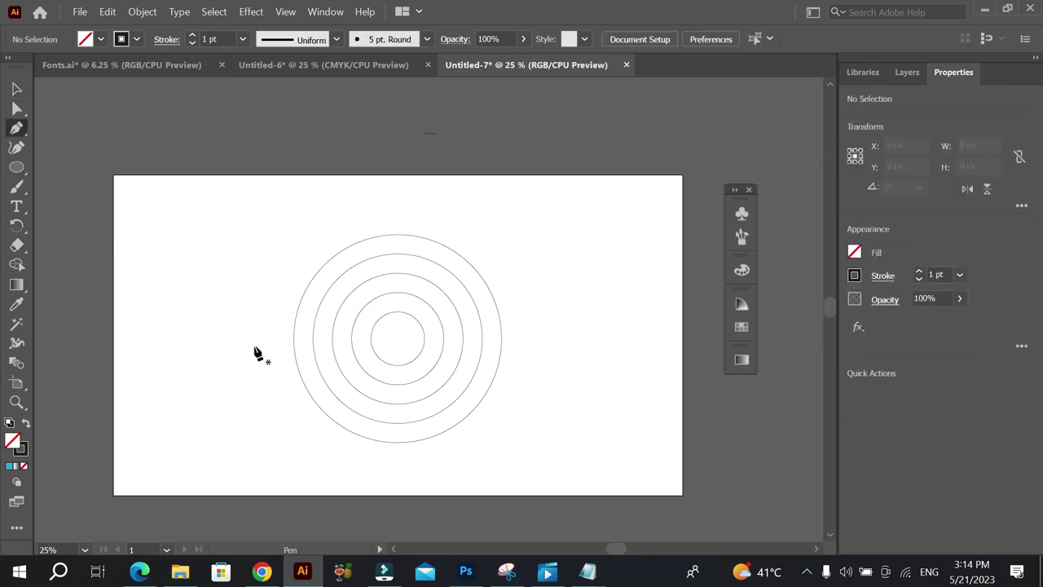
click(254, 346)
click(563, 338)
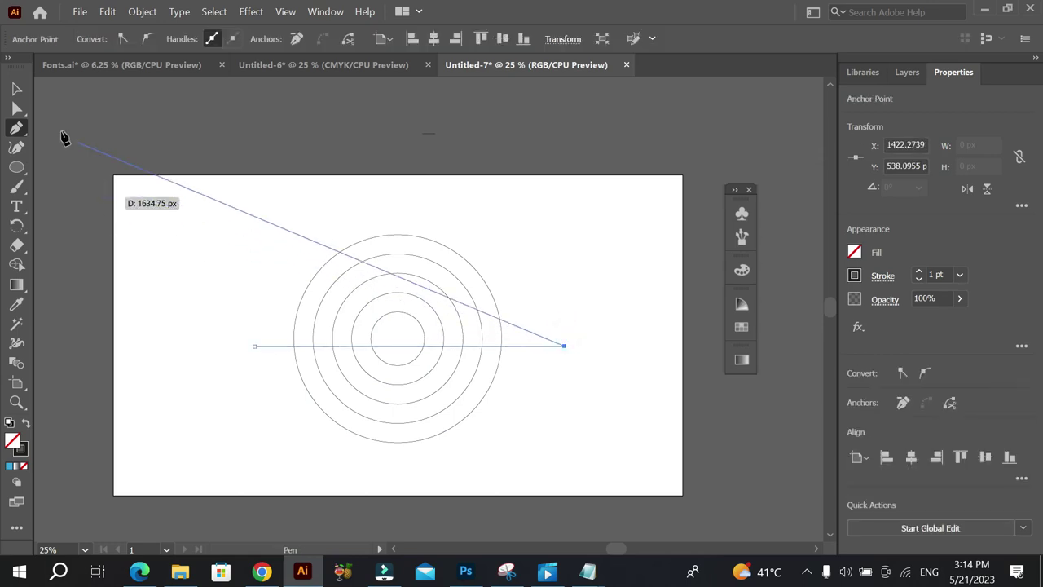
key(v)
scroll(506, 329, up, 1)
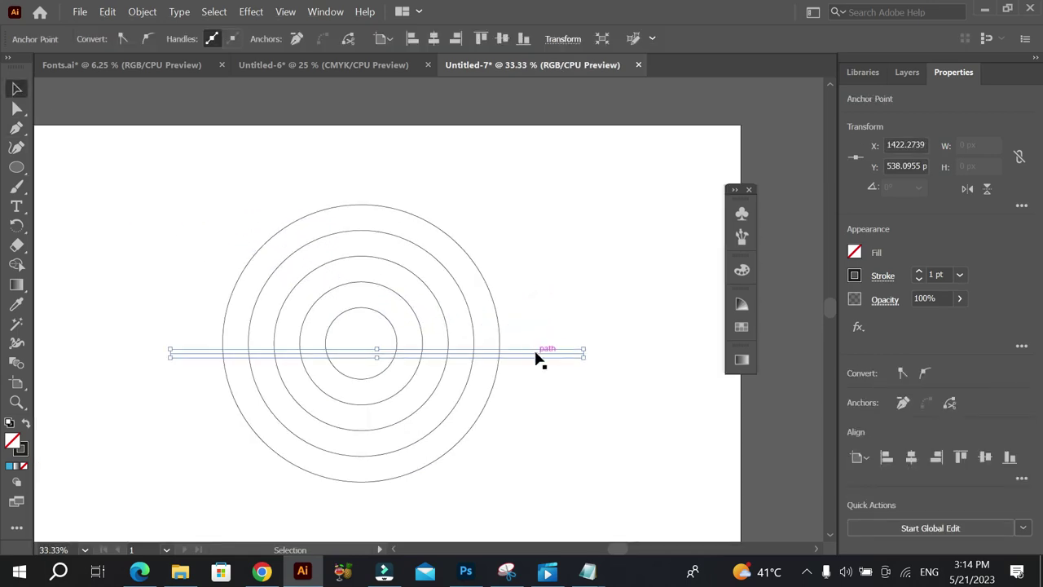
drag(534, 350, 534, 340)
click(157, 240)
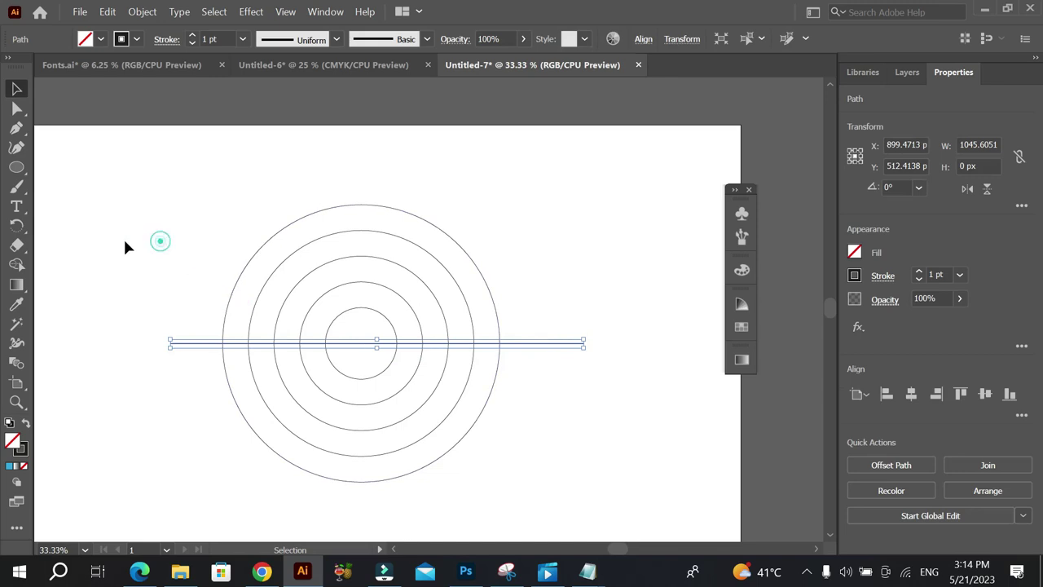
Draw a vertical line about 814 px long through the circles, extending past the outermost circle at both ends
click(20, 129)
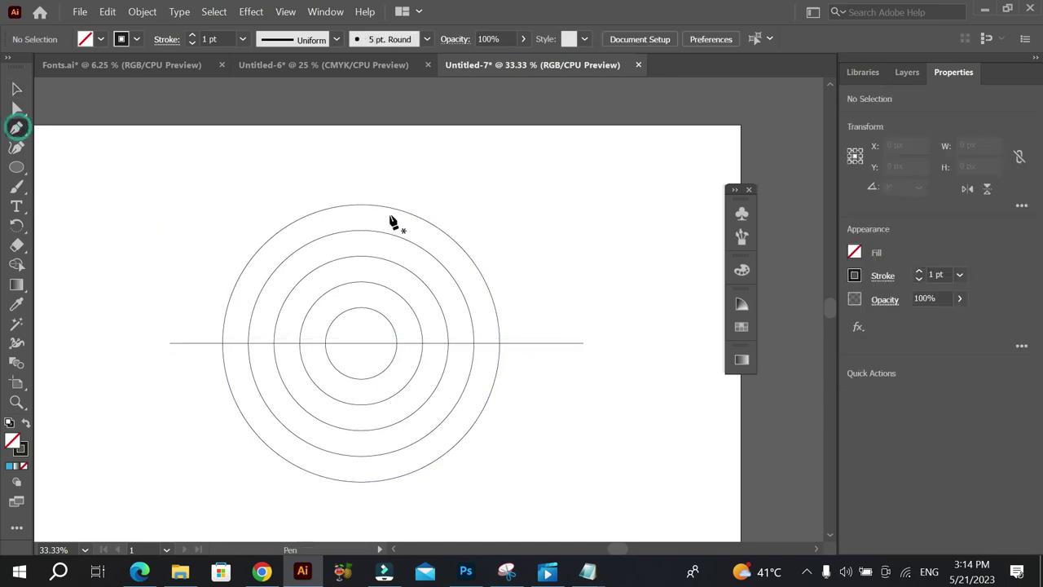
click(358, 177)
scroll(369, 379, down, 1)
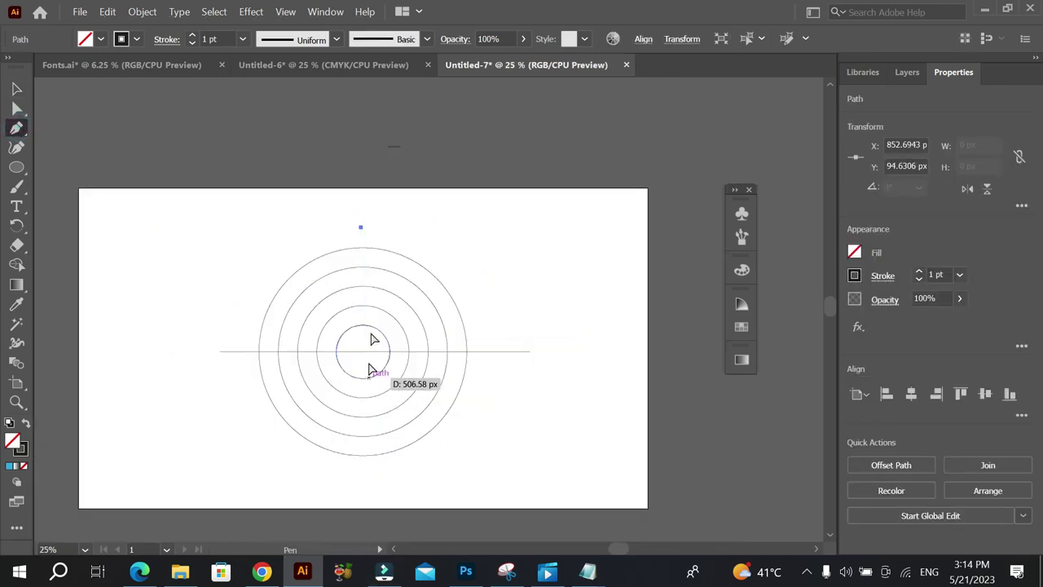
click(366, 227)
click(366, 468)
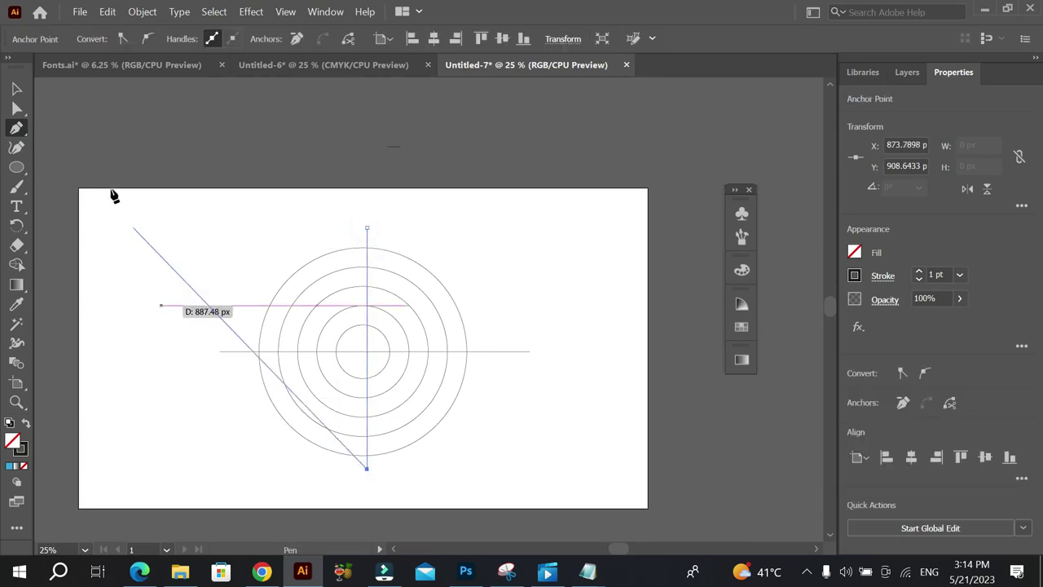
key(Escape)
key(v)
Move the vertical line onto the circles' centre and shift the horizontal line slightly to the left
scroll(361, 444, up, 1)
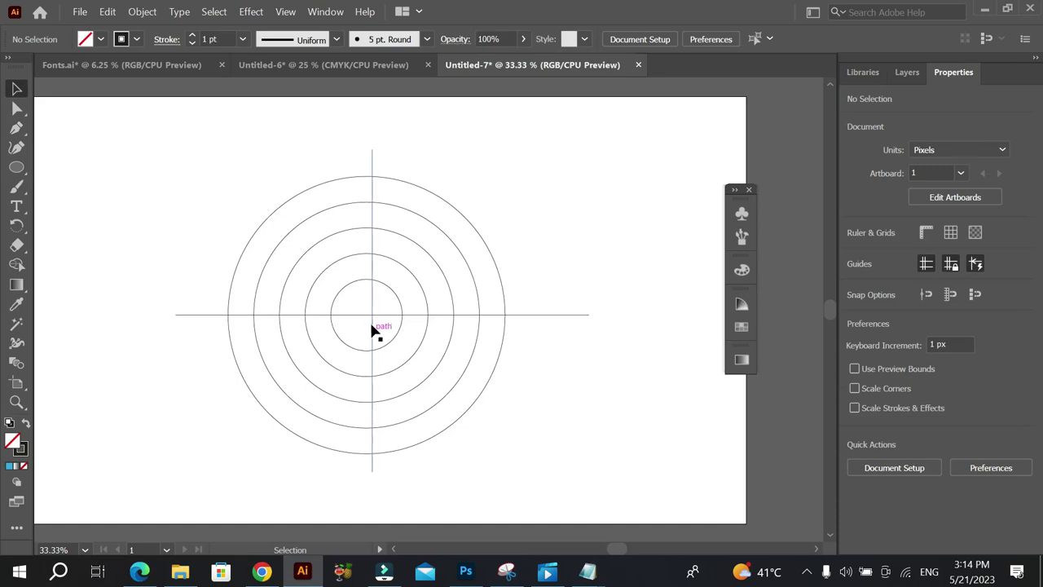
drag(373, 332, 366, 326)
mouse_move(529, 311)
mouse_down()
mouse_move(522, 317)
mouse_move(531, 313)
mouse_up()
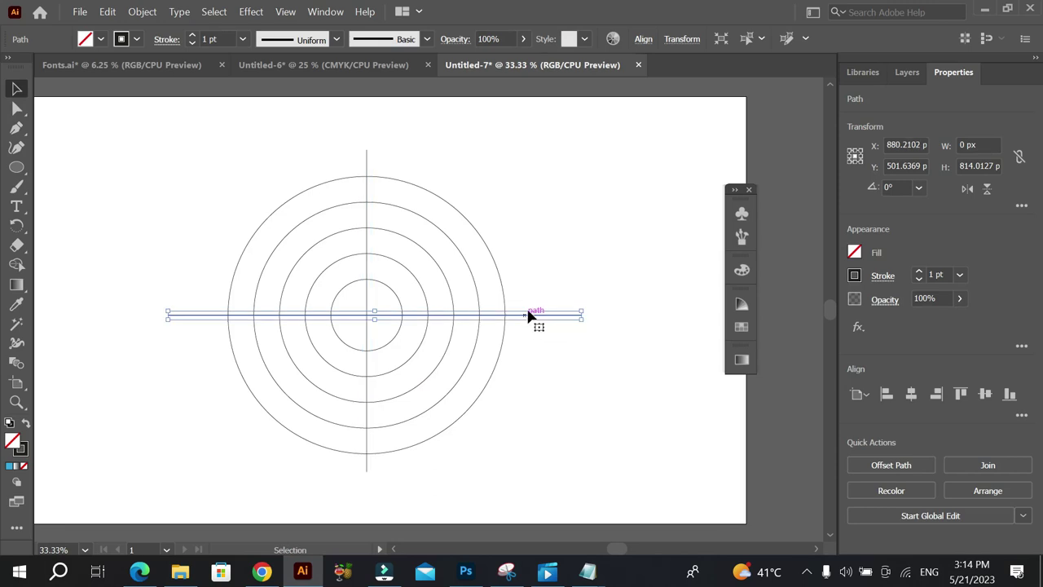
click(560, 254)
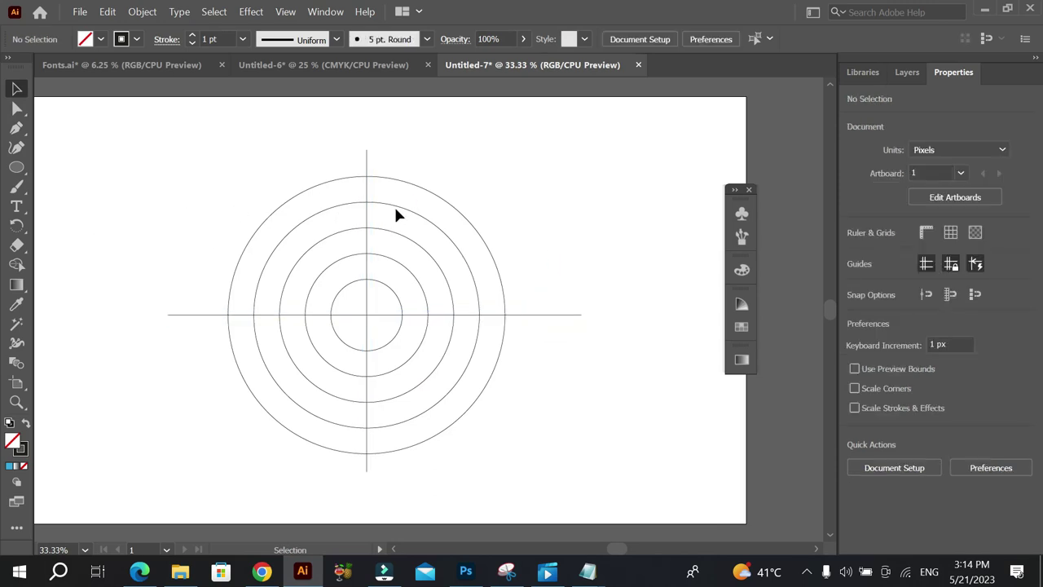
Scale the second-smallest circle down slightly about its centre
click(424, 308)
scroll(419, 333, up, 1)
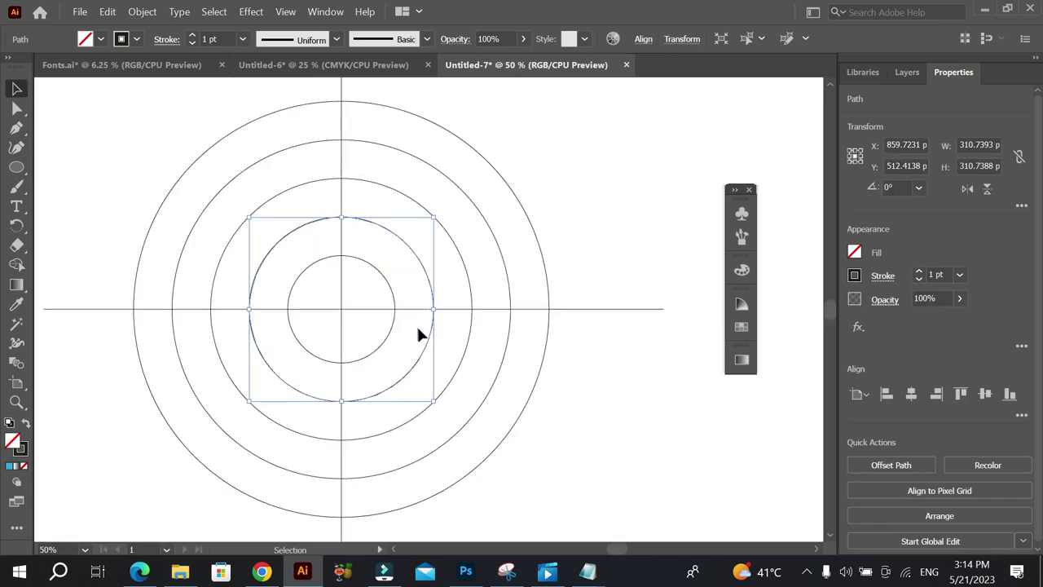
drag(435, 400, 429, 396)
click(615, 403)
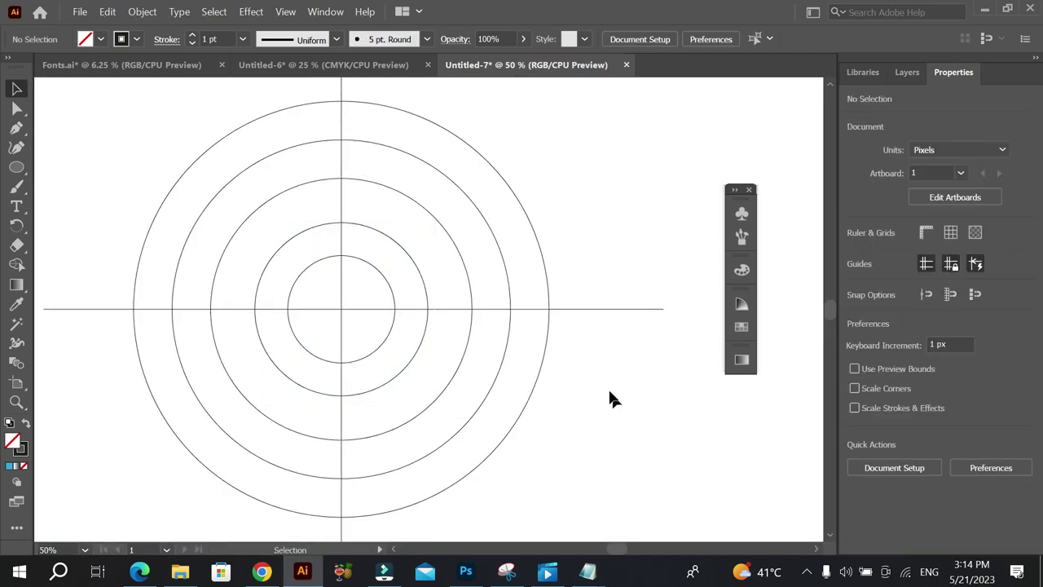
Merge the upper-left, lower-left and lower-right quarters of the outermost ring into a black shape with Shape Builder
scroll(505, 355, down, 1)
drag(228, 185, 550, 458)
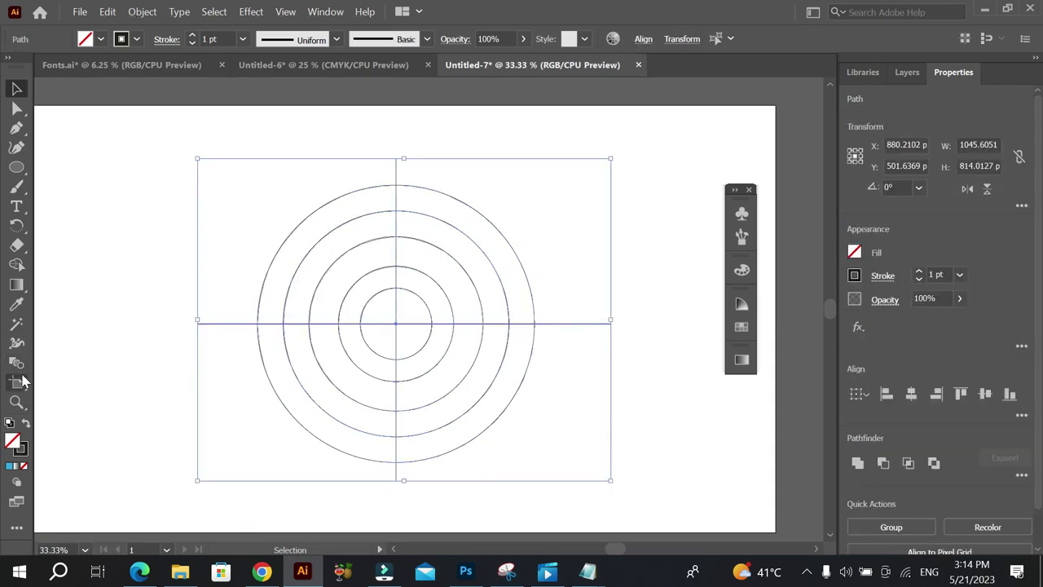
click(23, 268)
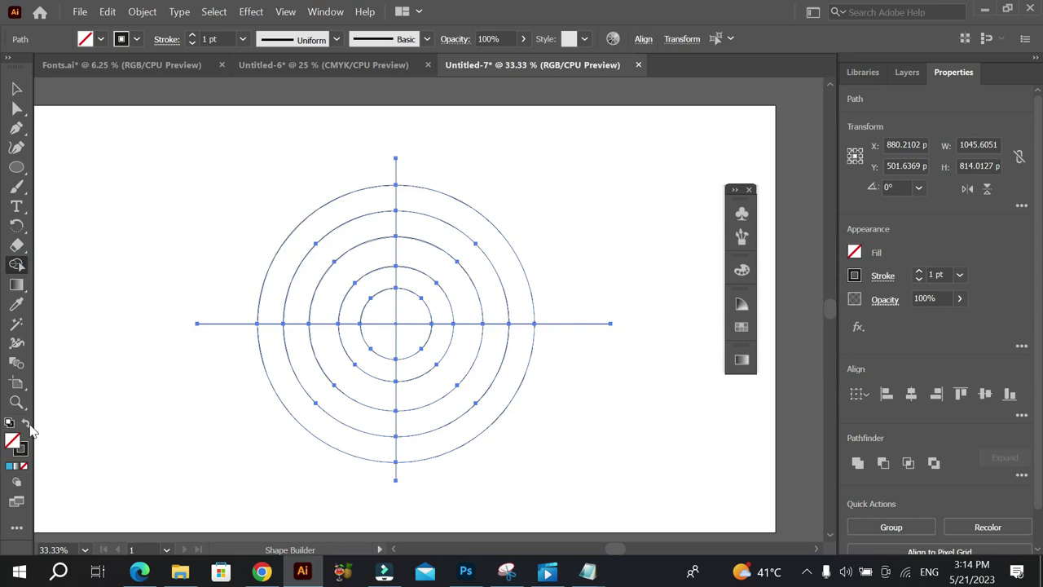
click(26, 423)
click(338, 224)
click(305, 248)
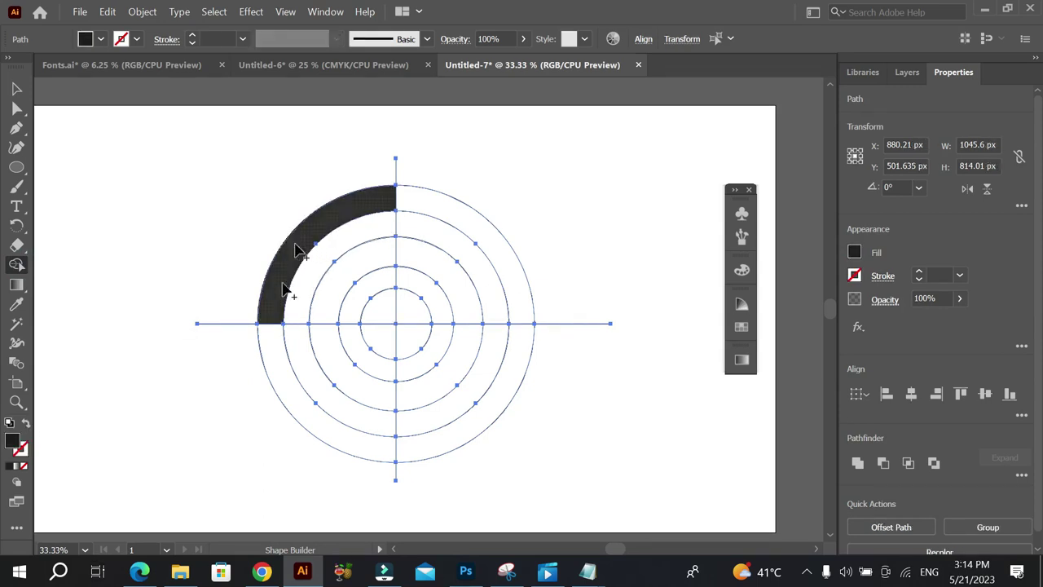
click(284, 359)
drag(282, 354, 269, 306)
mouse_move(506, 391)
mouse_down()
mouse_move(444, 444)
mouse_move(372, 454)
mouse_up()
scroll(440, 352, up, 1)
mouse_move(312, 336)
mouse_down()
mouse_move(375, 384)
mouse_move(363, 380)
mouse_up()
key(ctrl+z)
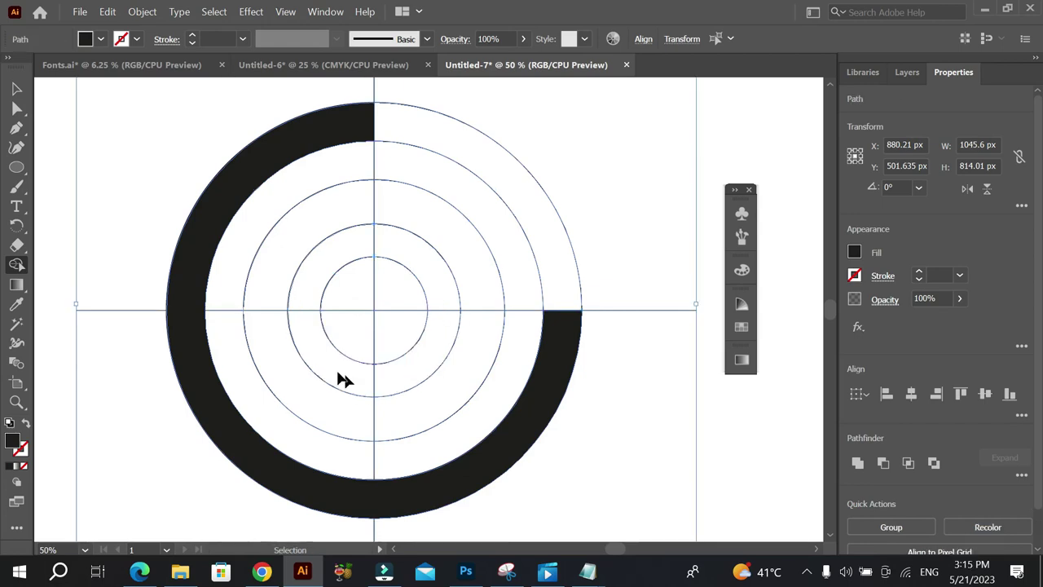
Draw a vertical line about 541 px long with the Pen tool, just right of the circles' centre line
click(16, 88)
key(ctrl+shift+a)
click(16, 128)
scroll(391, 270, down, 1)
click(408, 142)
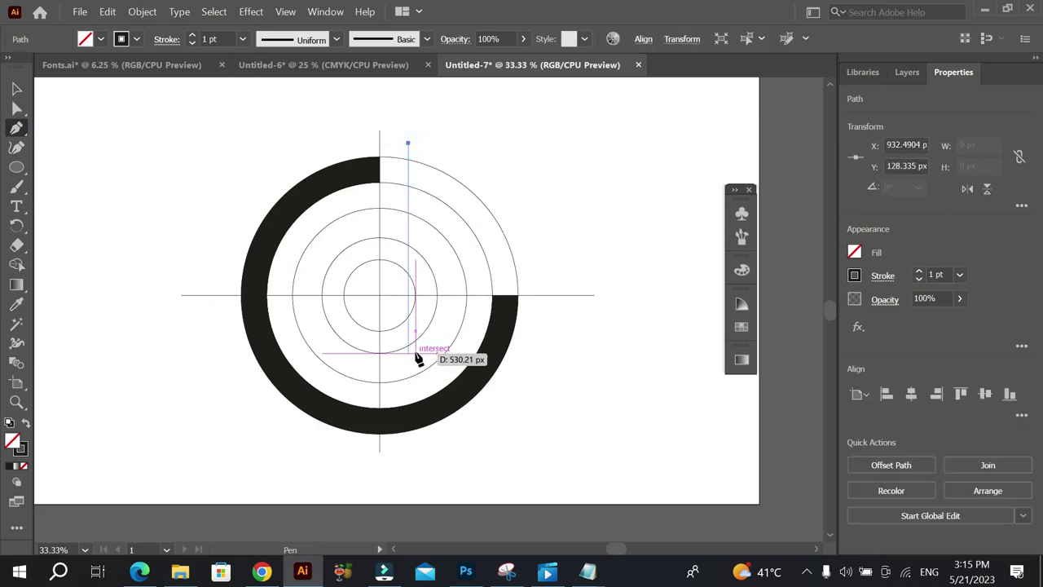
click(415, 356)
click(16, 88)
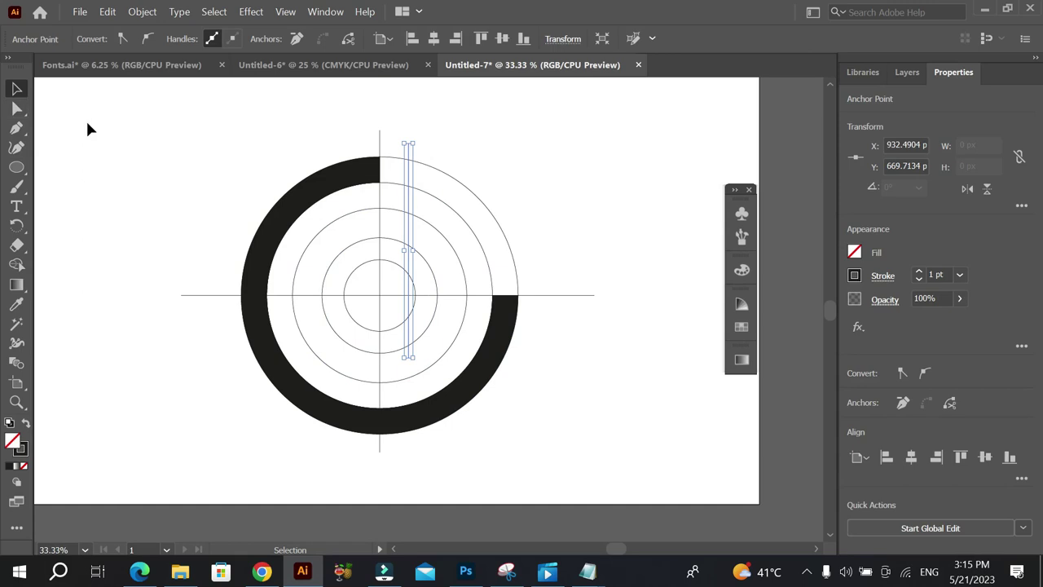
Align the short vertical line with the smallest circle's right edge and place a copy at the second-smallest circle's right edge
click(411, 218)
scroll(408, 232, up, 1)
drag(404, 242, 451, 253)
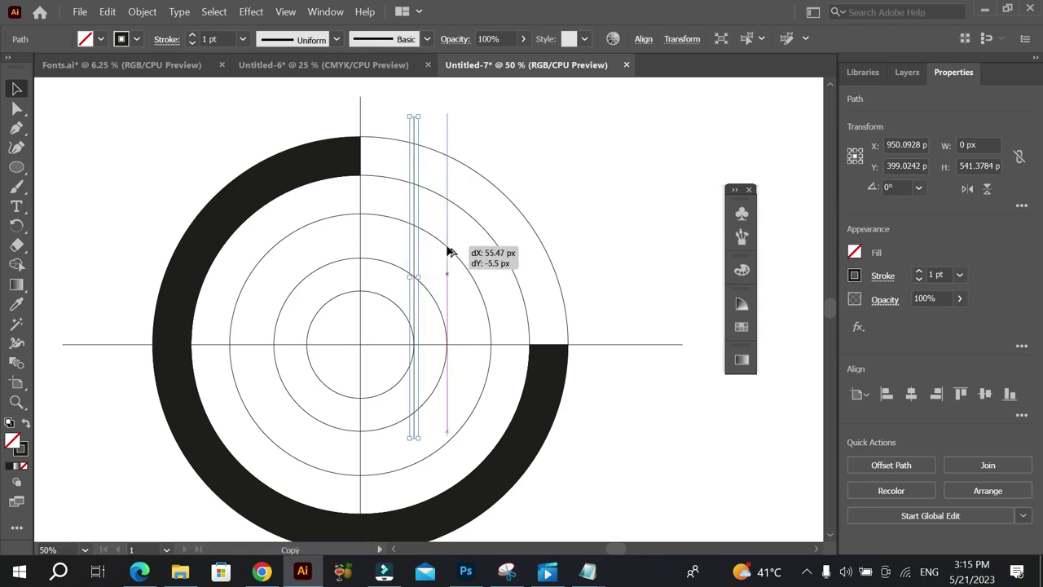
drag(447, 252, 447, 248)
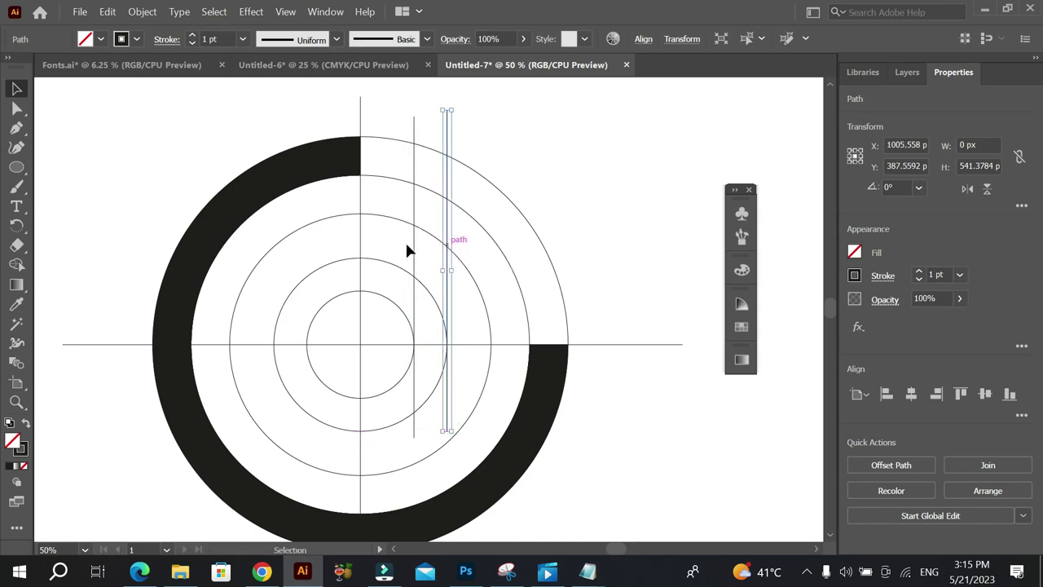
Merge the lower half of the second-smallest ring with the strip between the two vertical lines into a black J shape with Shape Builder
drag(138, 142, 611, 462)
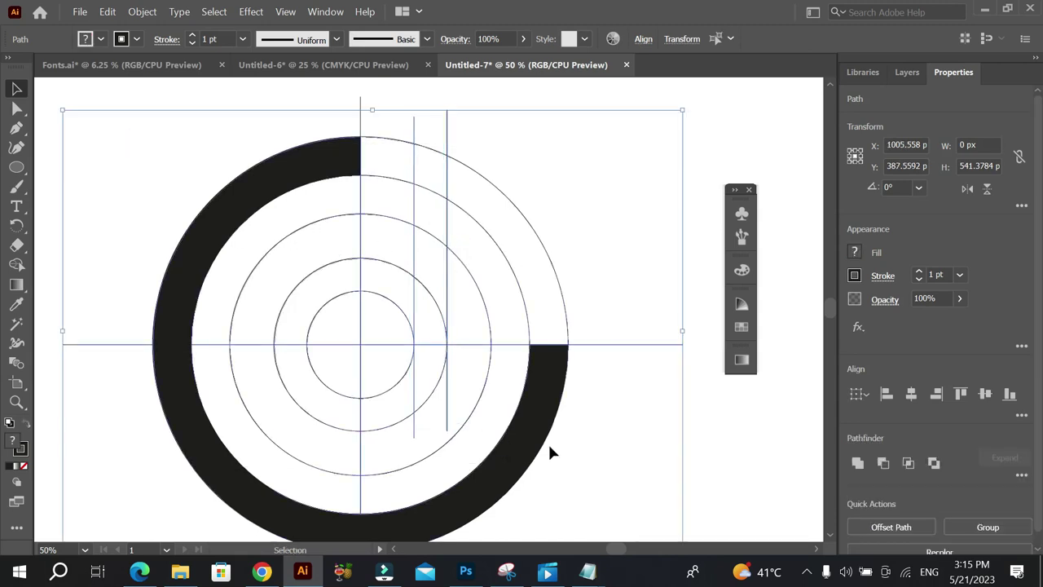
click(23, 266)
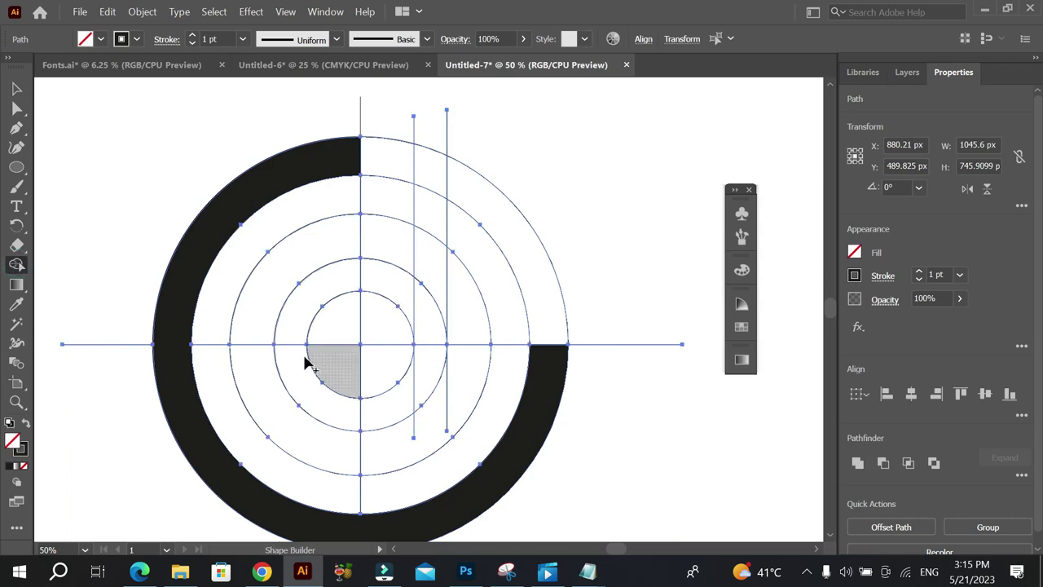
mouse_move(294, 351)
mouse_down()
mouse_move(326, 392)
mouse_move(355, 406)
mouse_move(385, 409)
mouse_move(419, 394)
mouse_move(432, 361)
mouse_up()
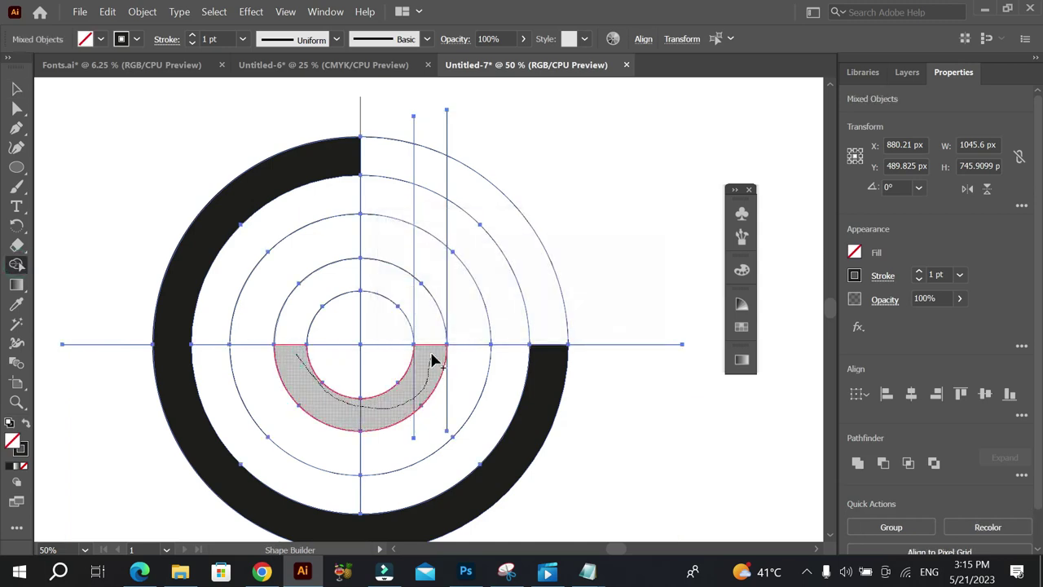
click(26, 423)
click(313, 389)
mouse_move(417, 390)
mouse_down()
mouse_move(429, 354)
mouse_move(433, 167)
mouse_up()
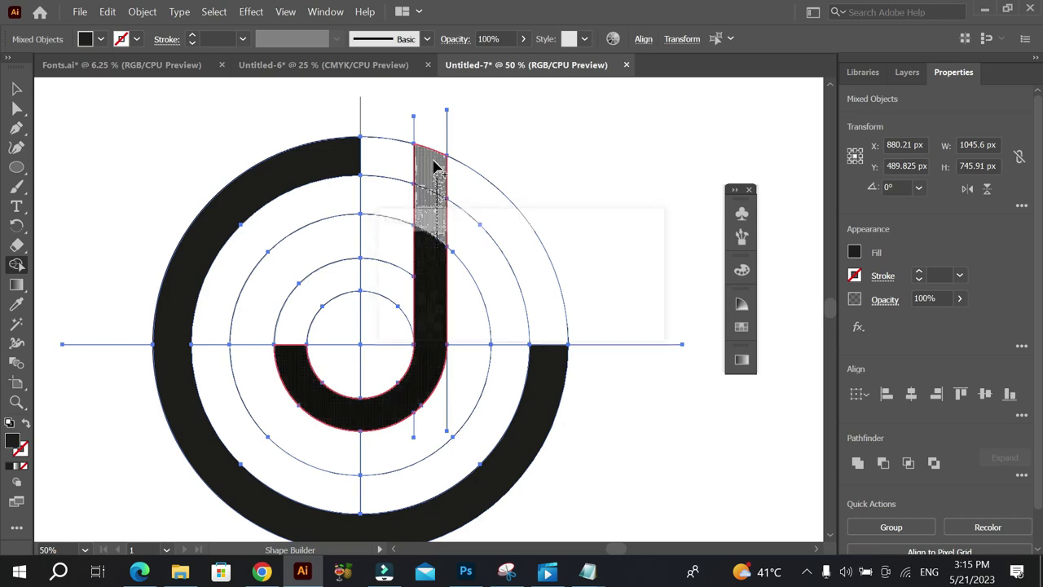
scroll(418, 259, down, 1)
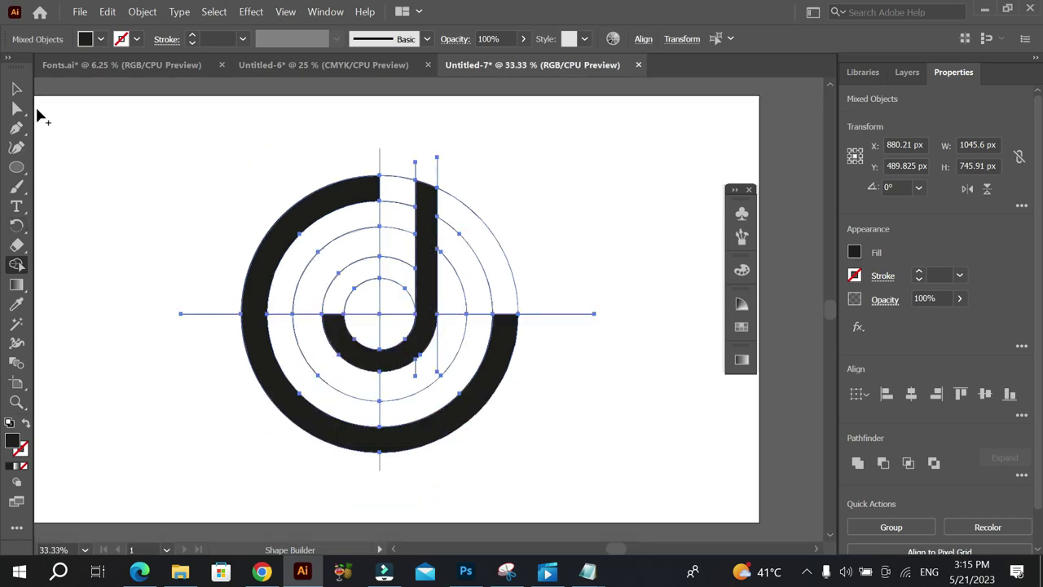
click(18, 90)
click(534, 204)
scroll(534, 203, down, 1)
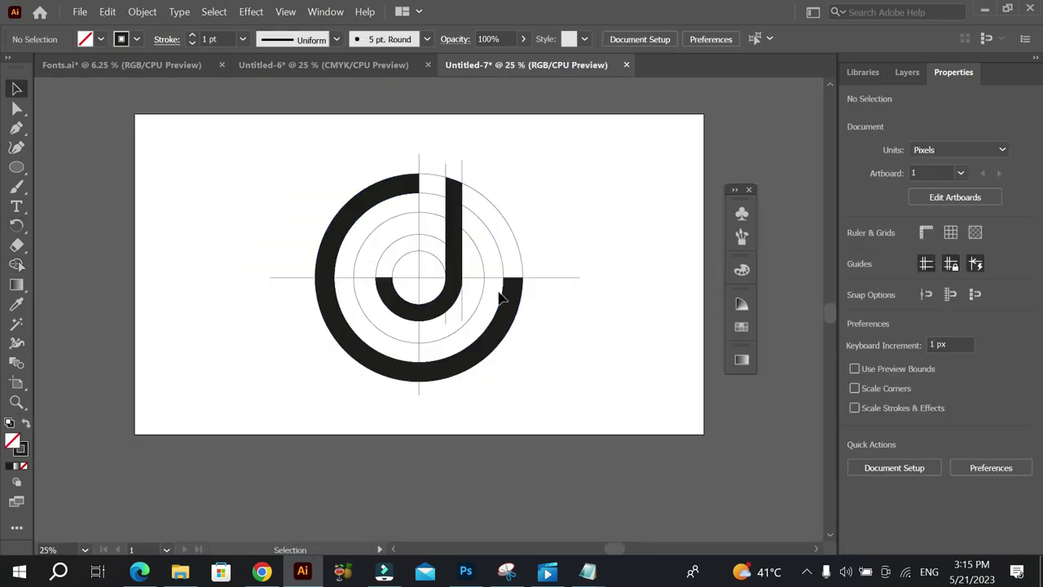
Move the black three-quarter ring and the J shape together off the construction lines, past the artboard's left edge
click(512, 302)
scroll(511, 301, down, 1)
drag(512, 301, 314, 299)
click(470, 303)
key(a)
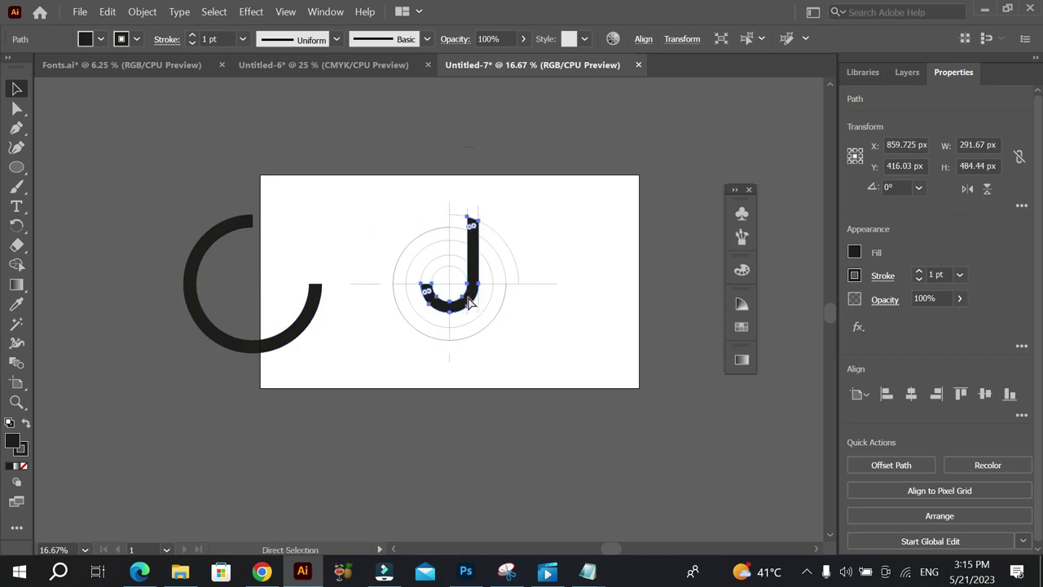
key(ctrl+d)
key(v)
Delete the leftover construction circles and guide lines from the artboard
click(333, 247)
drag(401, 184, 530, 367)
key(Delete)
drag(484, 203, 360, 327)
key(Delete)
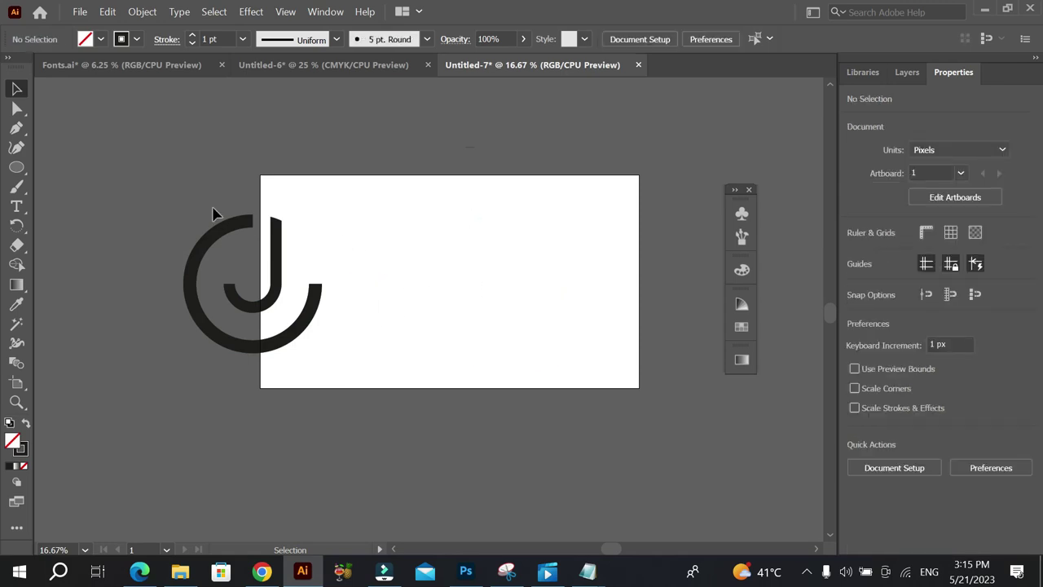
Move the ring and J shape back to the middle of the artboard and scale them down to about 311 px wide
drag(259, 214, 350, 373)
drag(291, 337, 477, 330)
key(ctrl+equal)
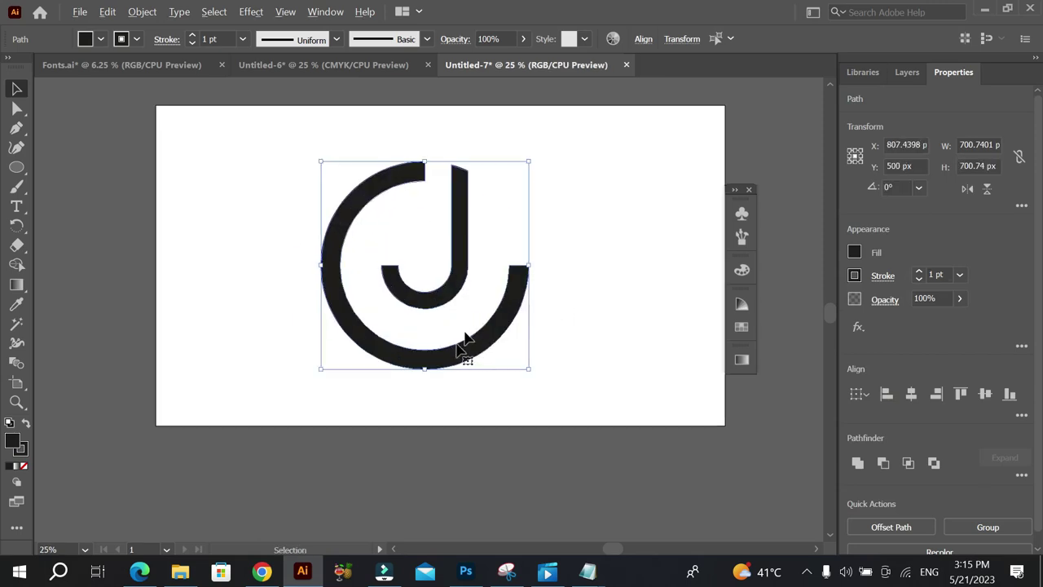
drag(431, 375, 425, 311)
click(517, 234)
Draw a rectangle about 1033 by 1071 px over the left part of the artboard
drag(12, 168, 102, 167)
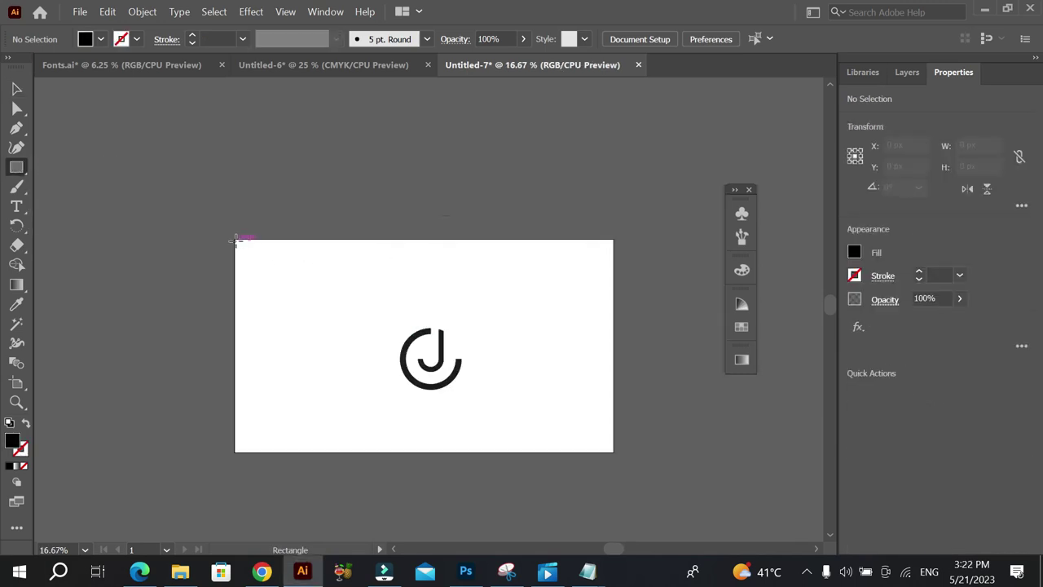
mouse_move(235, 241)
mouse_down()
mouse_move(423, 418)
mouse_move(442, 440)
mouse_move(439, 453)
mouse_up()
click(16, 88)
Fill the rectangle with orange C=0 M=50 Y=100 K=0 and stretch it to 1080 px high
click(100, 39)
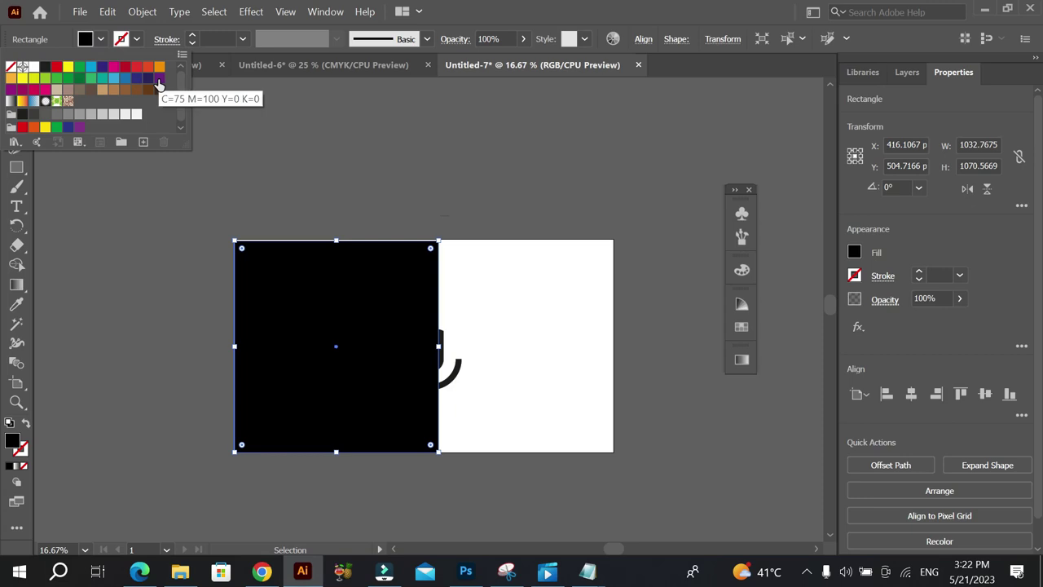
click(159, 79)
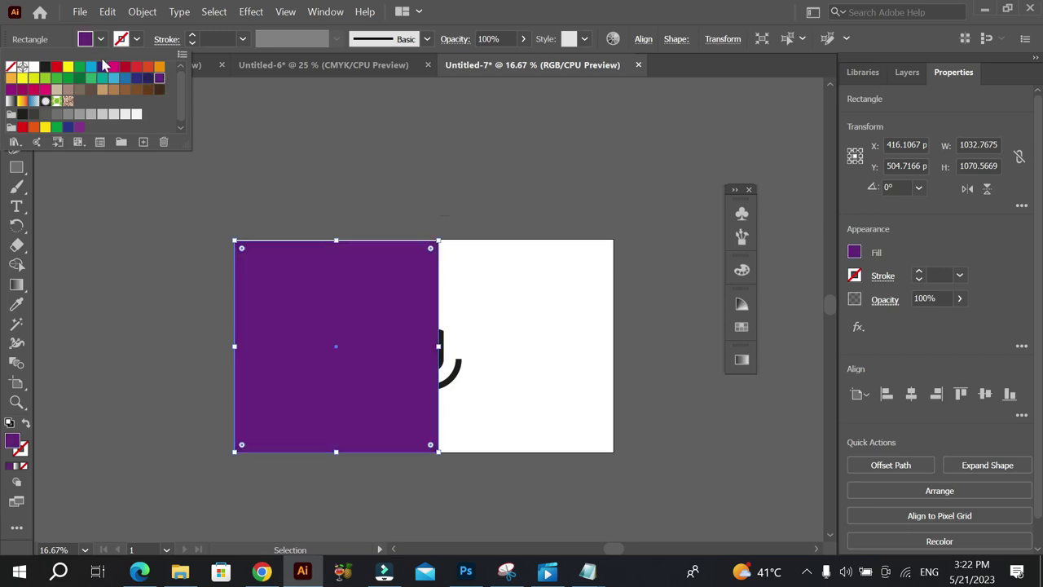
click(159, 67)
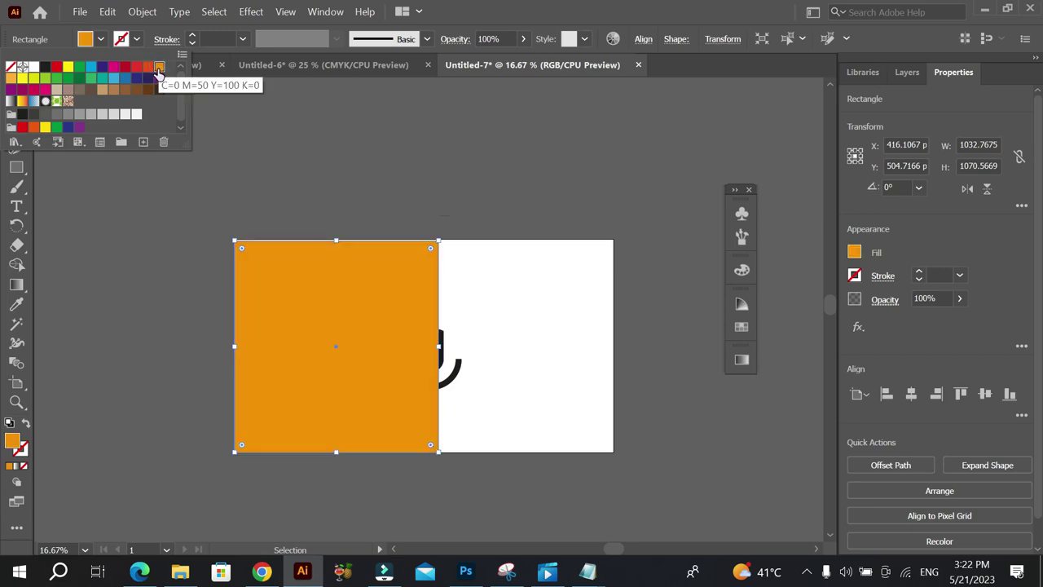
click(134, 253)
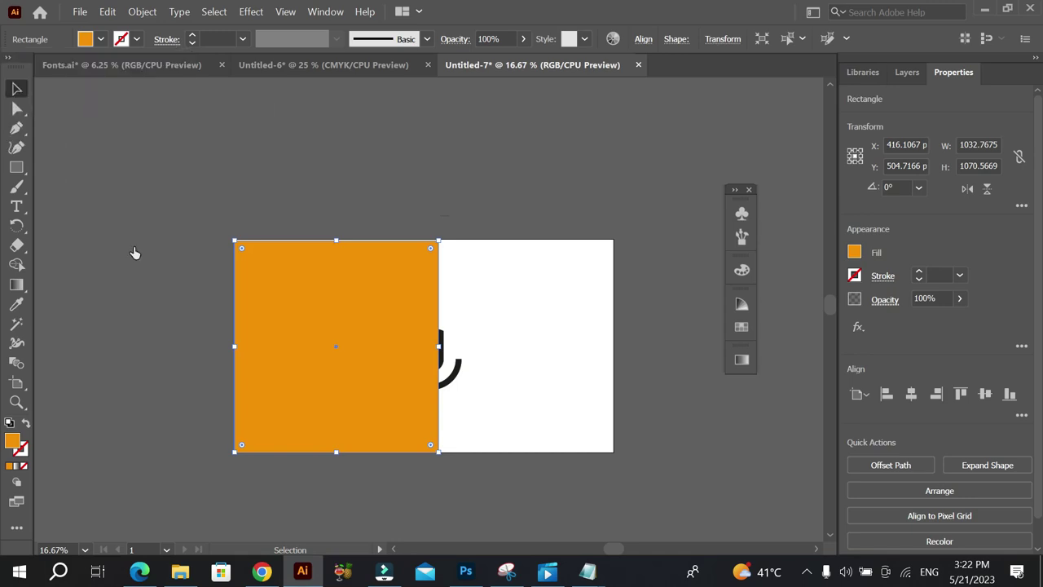
drag(338, 242, 349, 238)
click(454, 212)
Bring the logo shapes to the front and move them to the middle of the orange rectangle
drag(514, 248, 367, 379)
shift+click(367, 379)
key(ctrl)
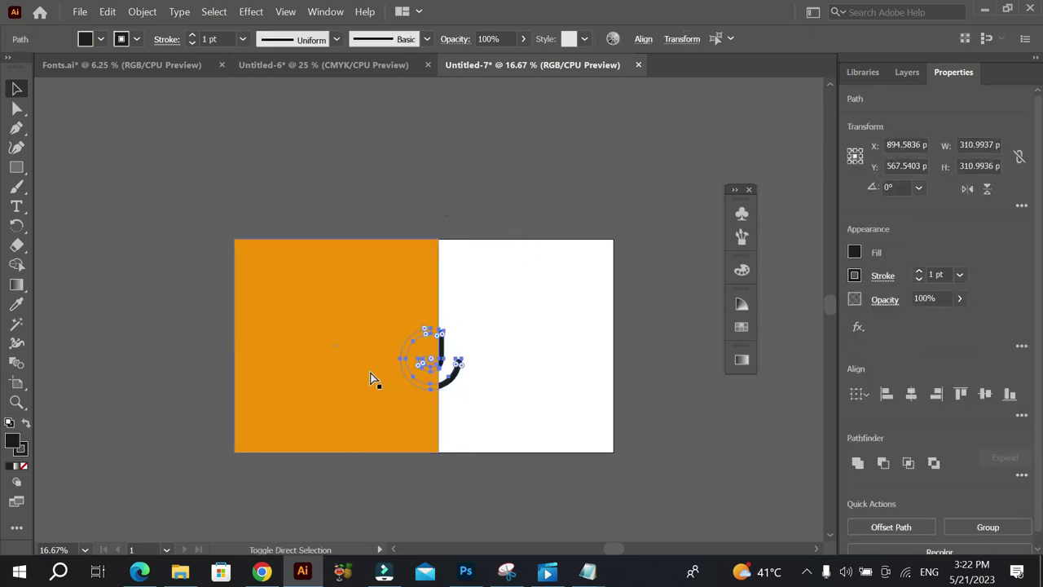
key(ctrl+shift+bracketright)
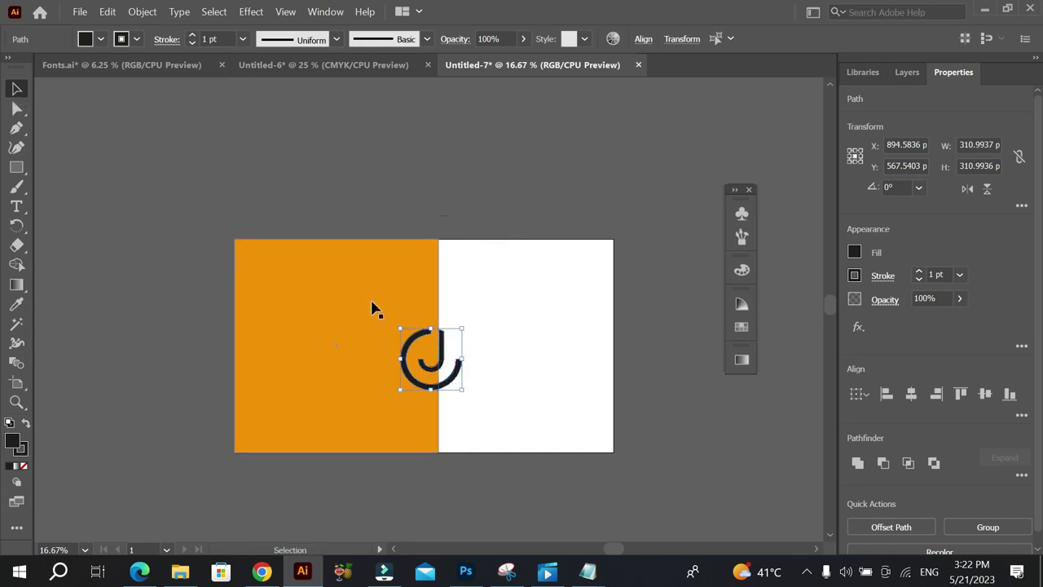
drag(429, 370, 340, 359)
alt+scroll(339, 358, up, 1)
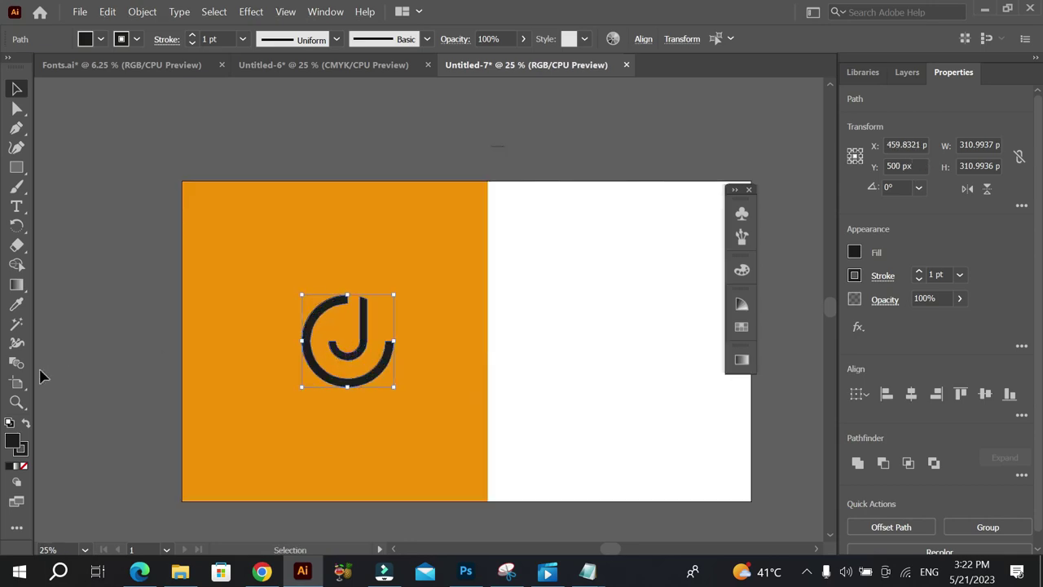
Recolour the logo white by sampling the blank artboard with the Eyedropper
click(16, 303)
click(560, 318)
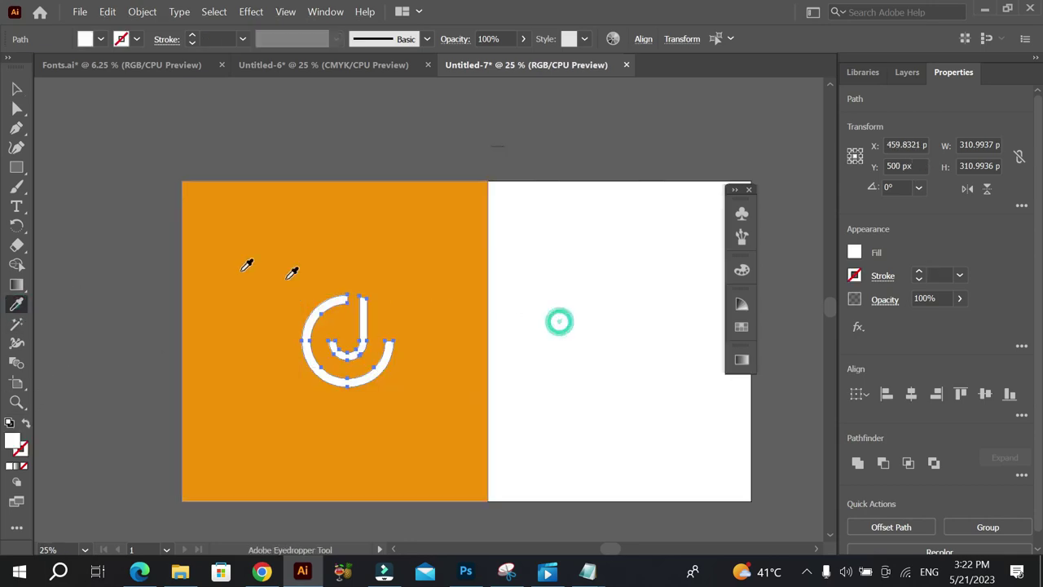
key(v)
click(198, 140)
alt+scroll(372, 256, down, 1)
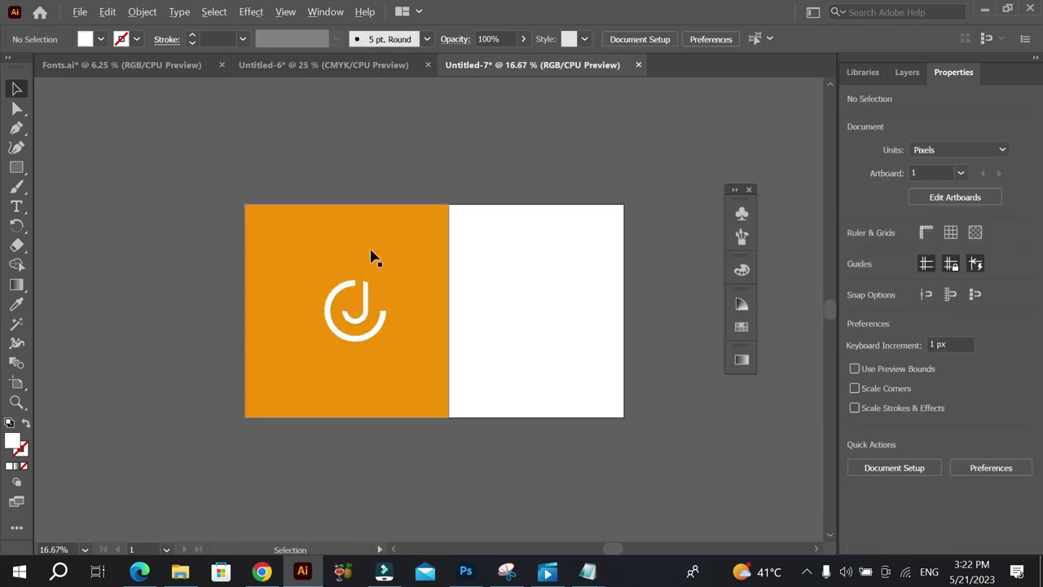
Place a copy of the white logo level with the original on the white half of the artboard
click(370, 253)
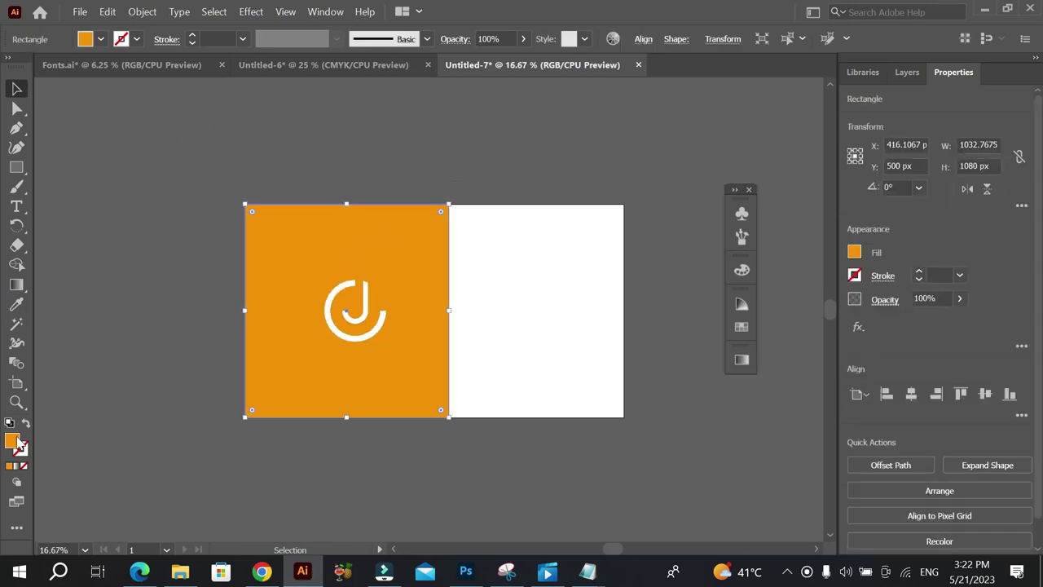
click(138, 353)
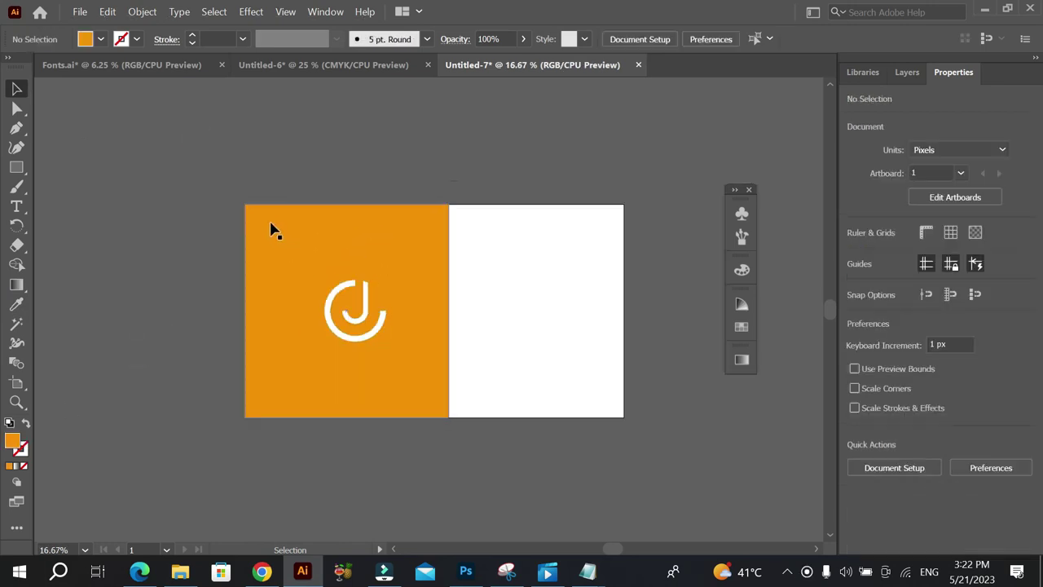
click(390, 362)
click(356, 319)
drag(356, 318, 541, 323)
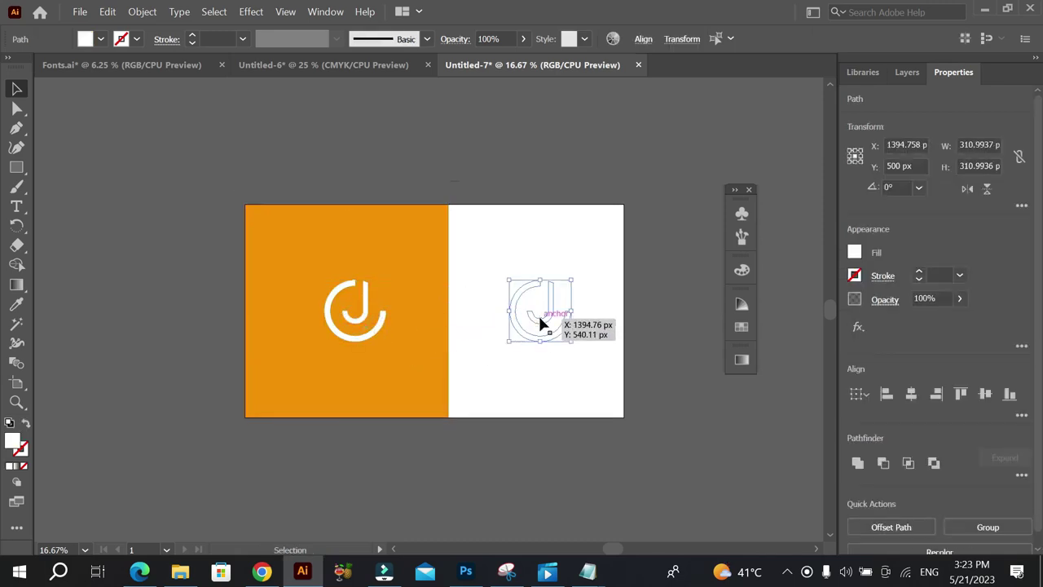
Recolour the copied logo orange by sampling the rectangle with the Eyedropper
click(16, 304)
click(277, 273)
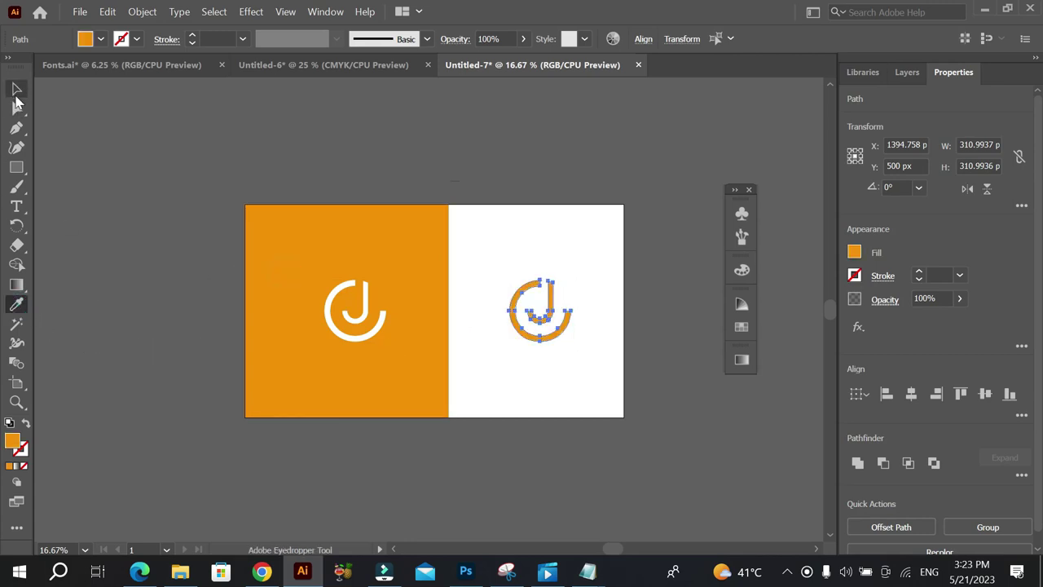
click(17, 90)
click(60, 98)
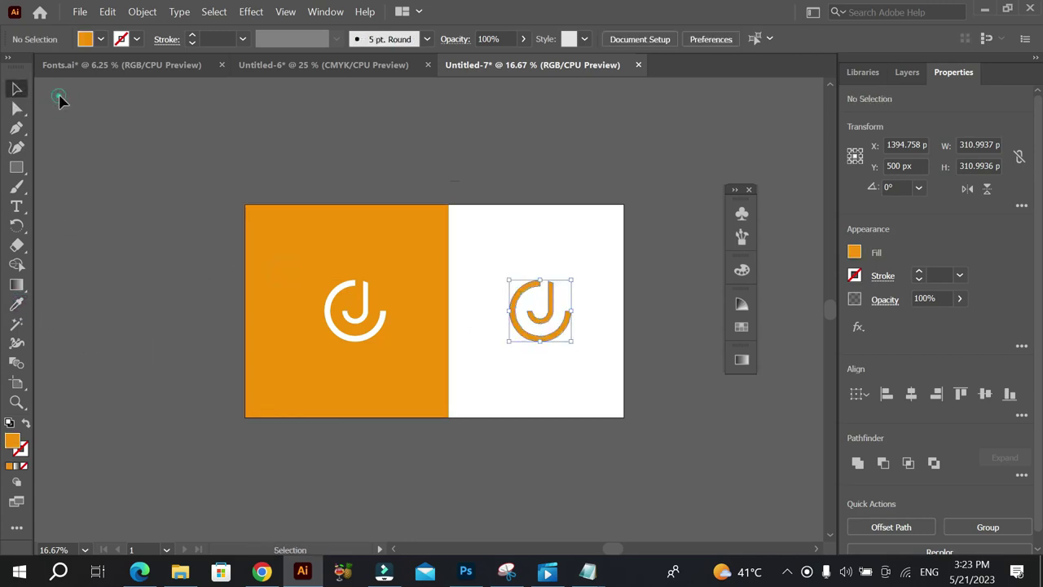
Add the text C+J LOGO below the white logo on the orange rectangle
click(16, 207)
scroll(323, 390, up, 1)
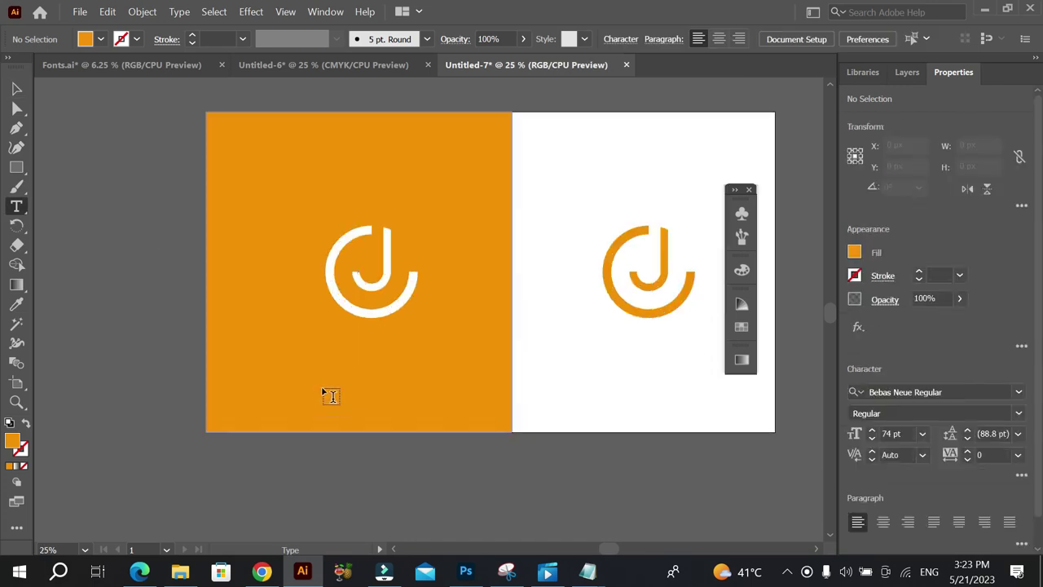
click(325, 387)
key(BackSpace)
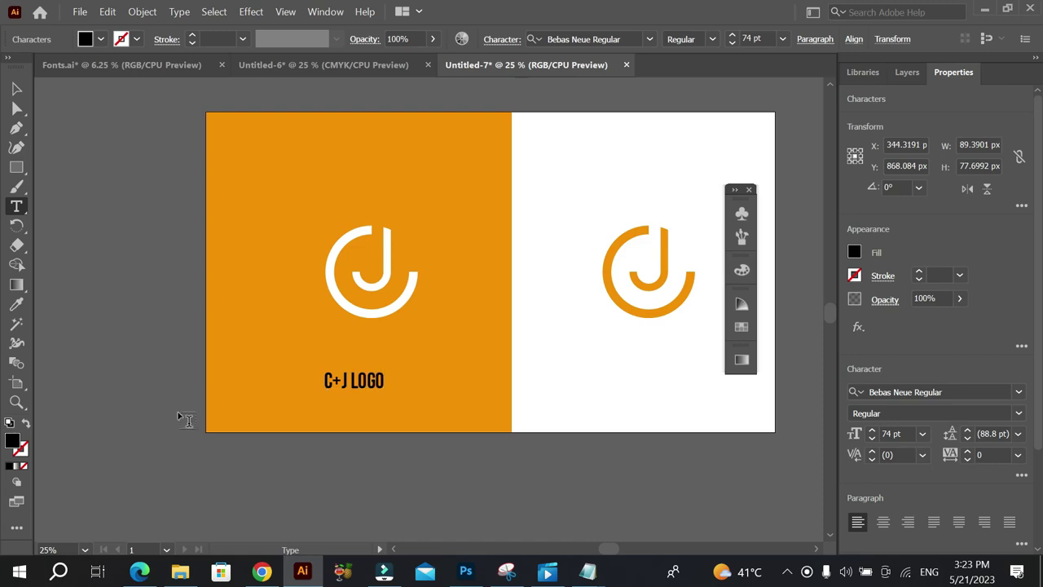
Recolour the C+J LOGO text white from the logo and move it up close beneath the mark
click(16, 88)
key(i)
click(351, 313)
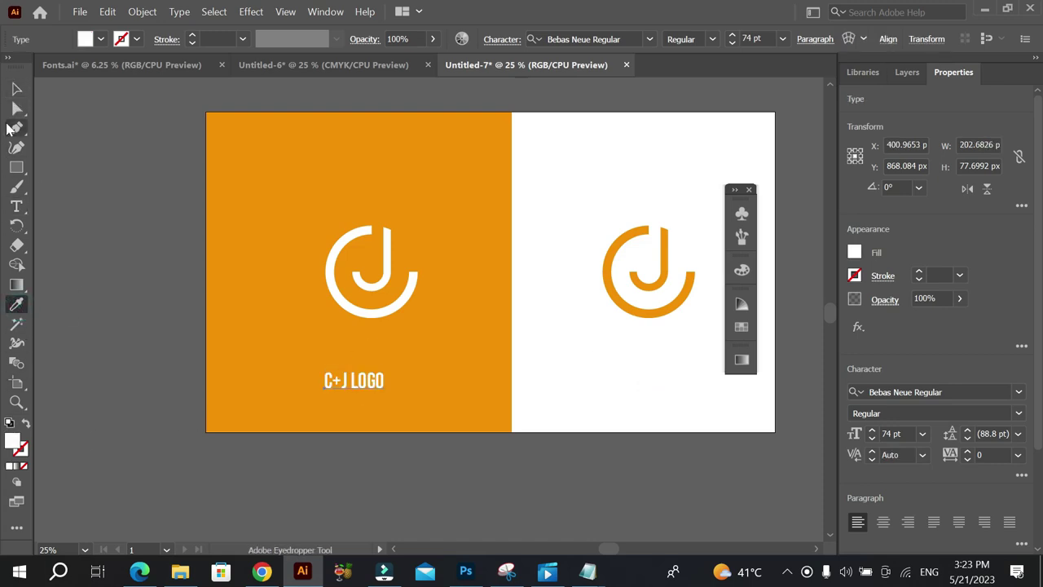
key(v)
scroll(326, 347, up, 1)
drag(381, 399, 411, 359)
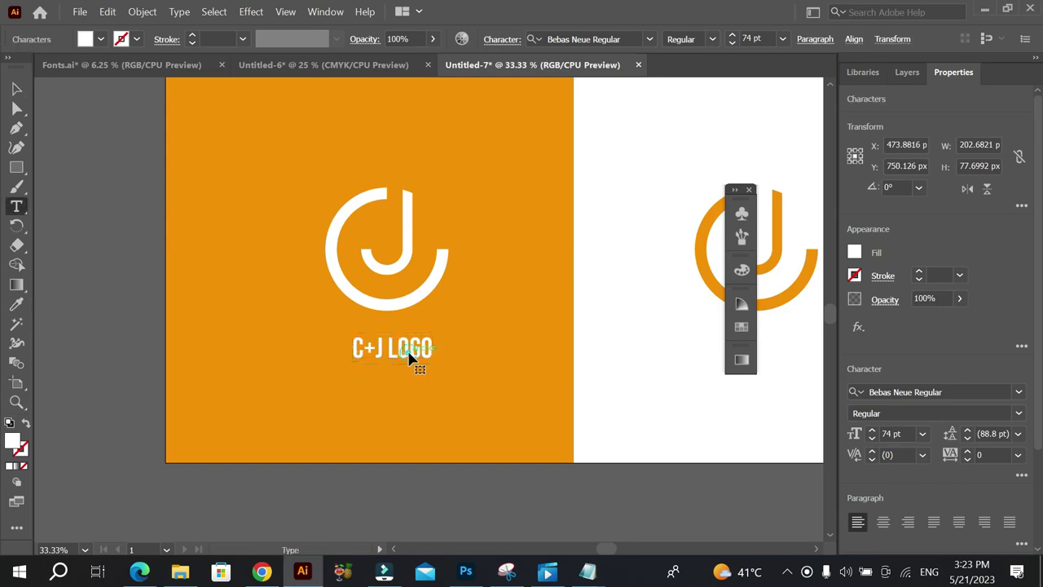
Try a different font on the C+J LOGO text and undo the change
double_click(411, 359)
double_click(412, 359)
triple_click(412, 359)
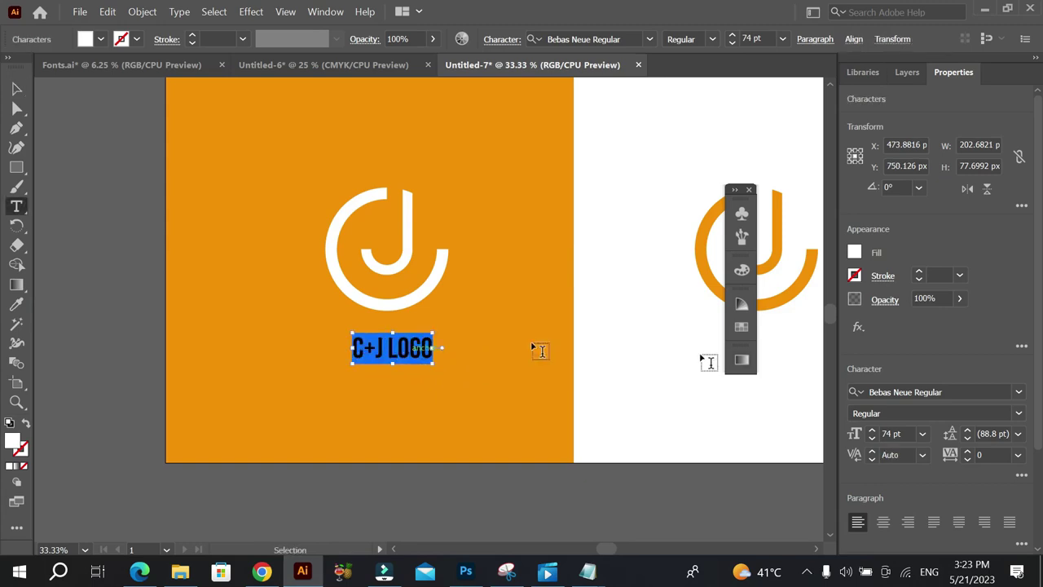
click(1018, 394)
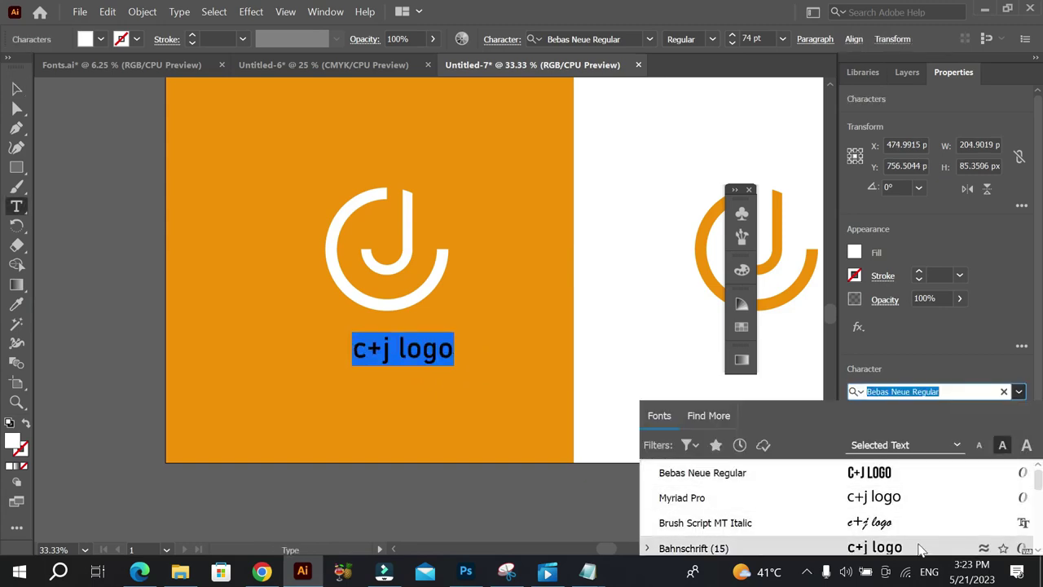
scroll(914, 525, down, 2)
scroll(906, 489, up, 2)
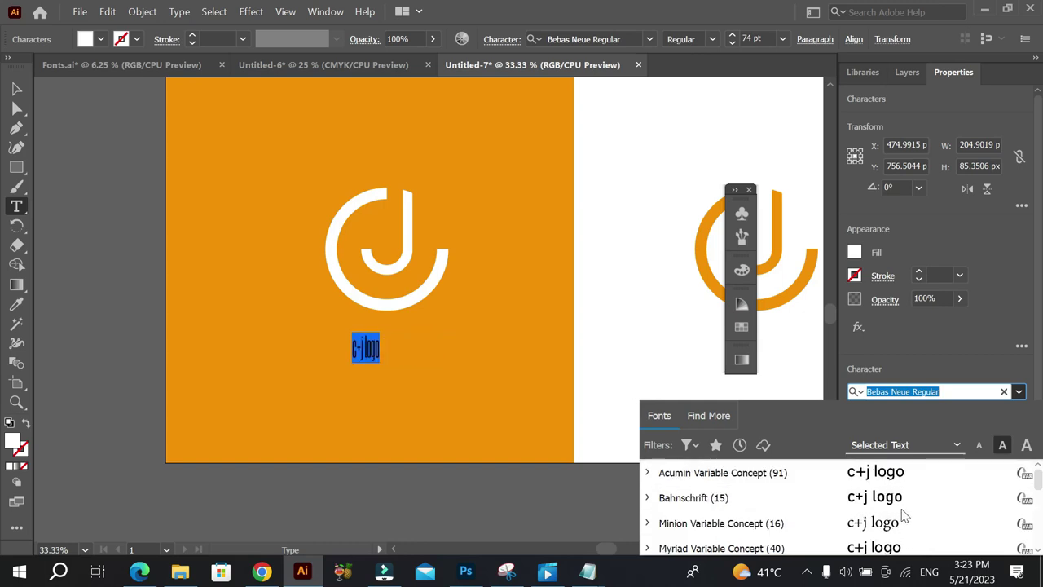
click(903, 497)
click(16, 88)
click(67, 114)
key(ctrl+z)
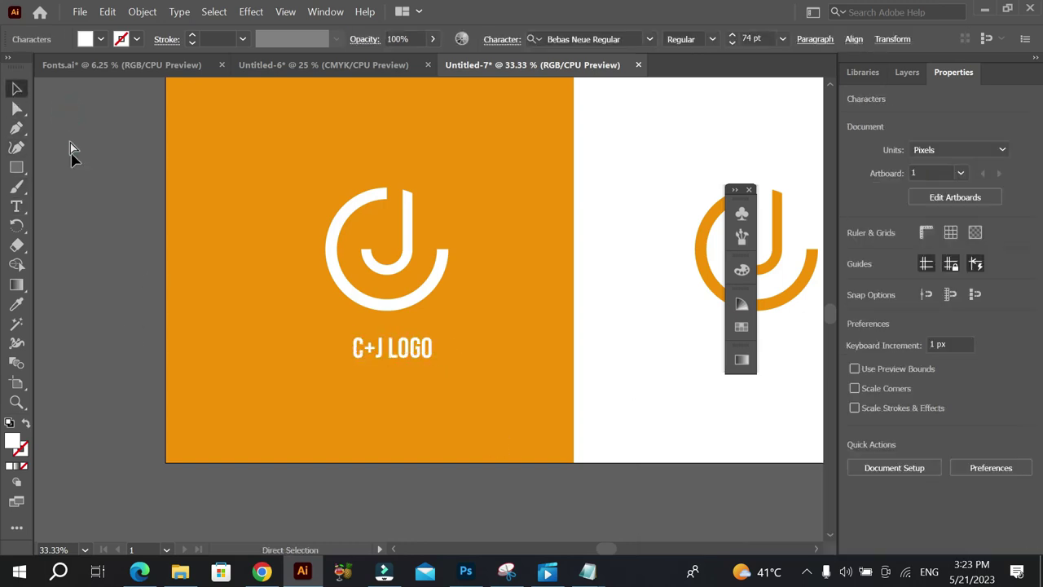
Centre the C+J LOGO text under the white logo and place a copy under the orange logo
key(ctrl+minus)
drag(290, 309, 461, 311)
key(ctrl+plus)
drag(288, 317, 284, 316)
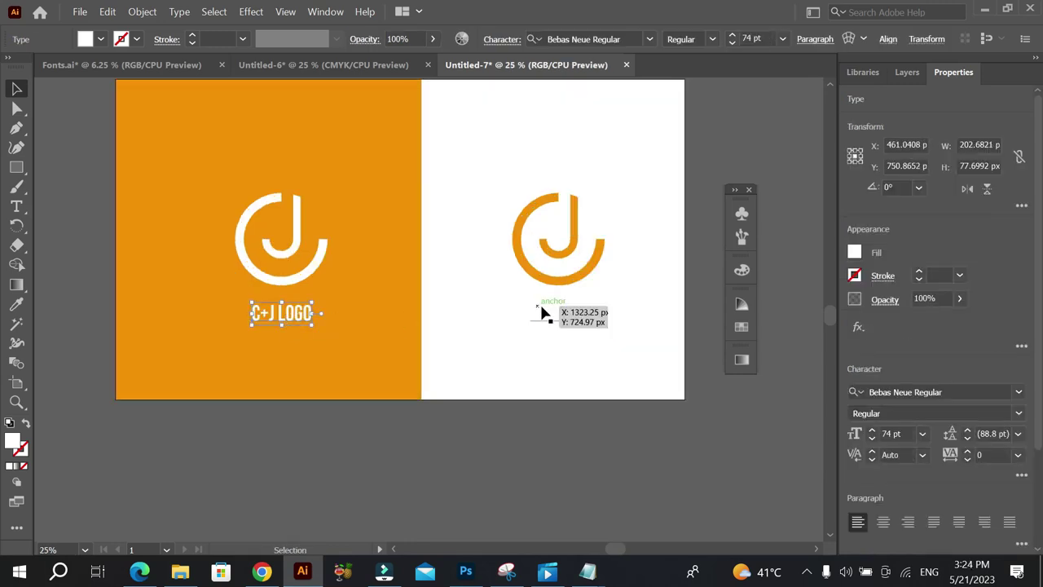
Recolour the copied C+J LOGO text orange by sampling the rectangle with the Eyedropper
key(i)
click(163, 233)
click(16, 88)
click(39, 104)
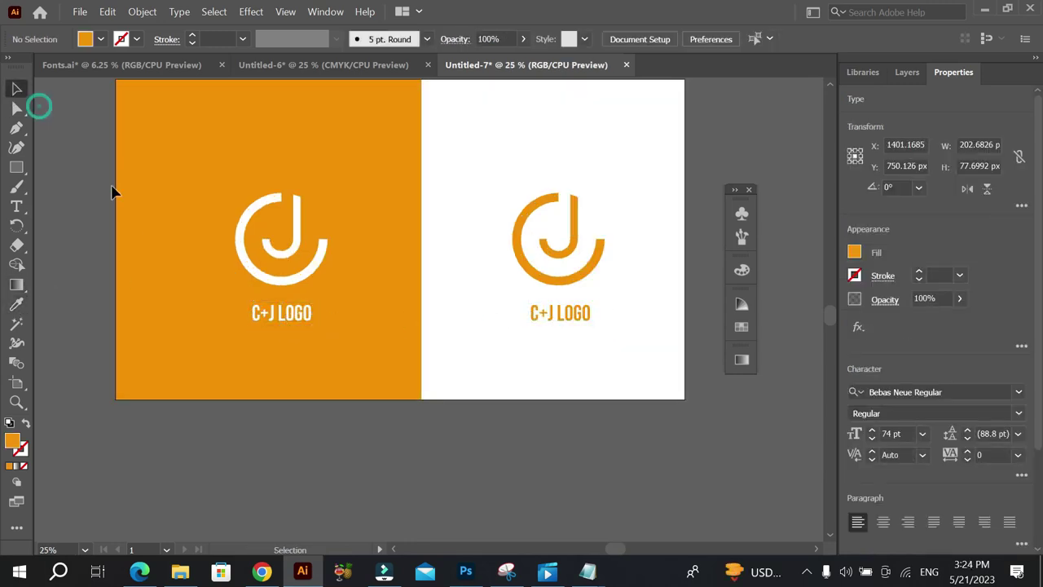
key(ctrl+minus)
scroll(384, 252, up, 1)
scroll(384, 251, up, 1)
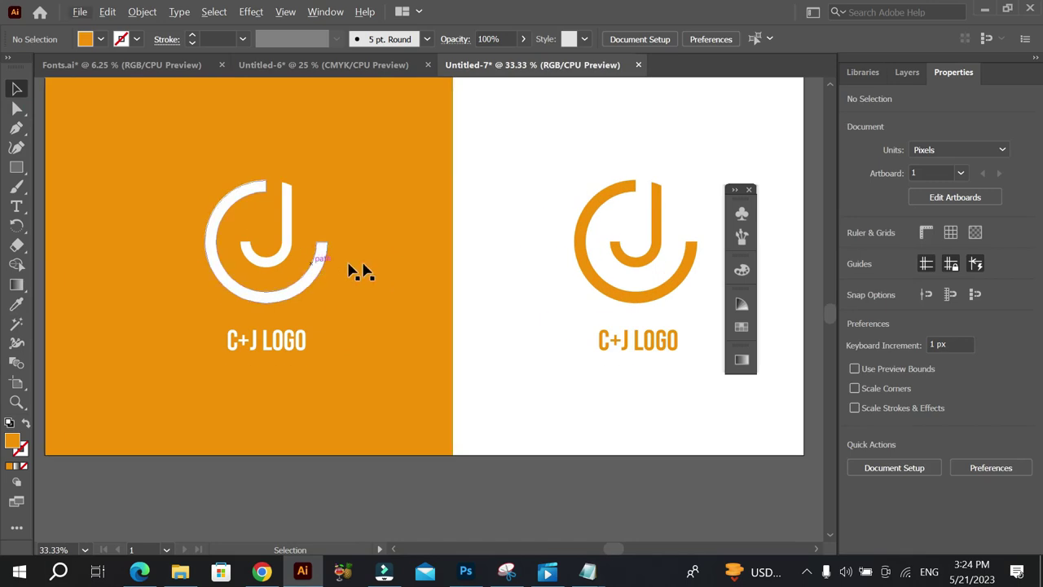
scroll(375, 245, down, 1)
scroll(400, 208, down, 1)
scroll(375, 193, up, 2)
scroll(473, 224, down, 2)
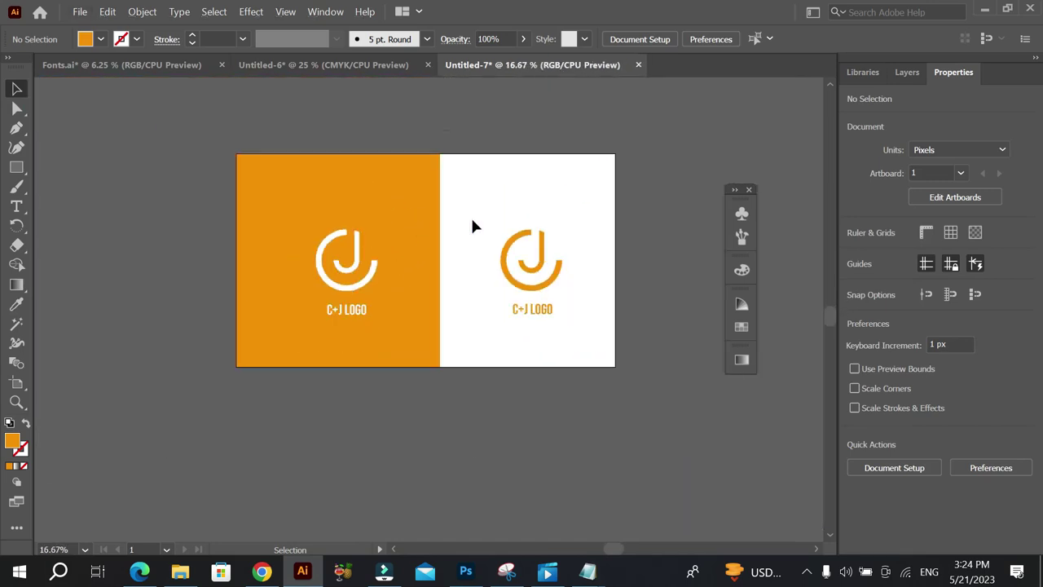